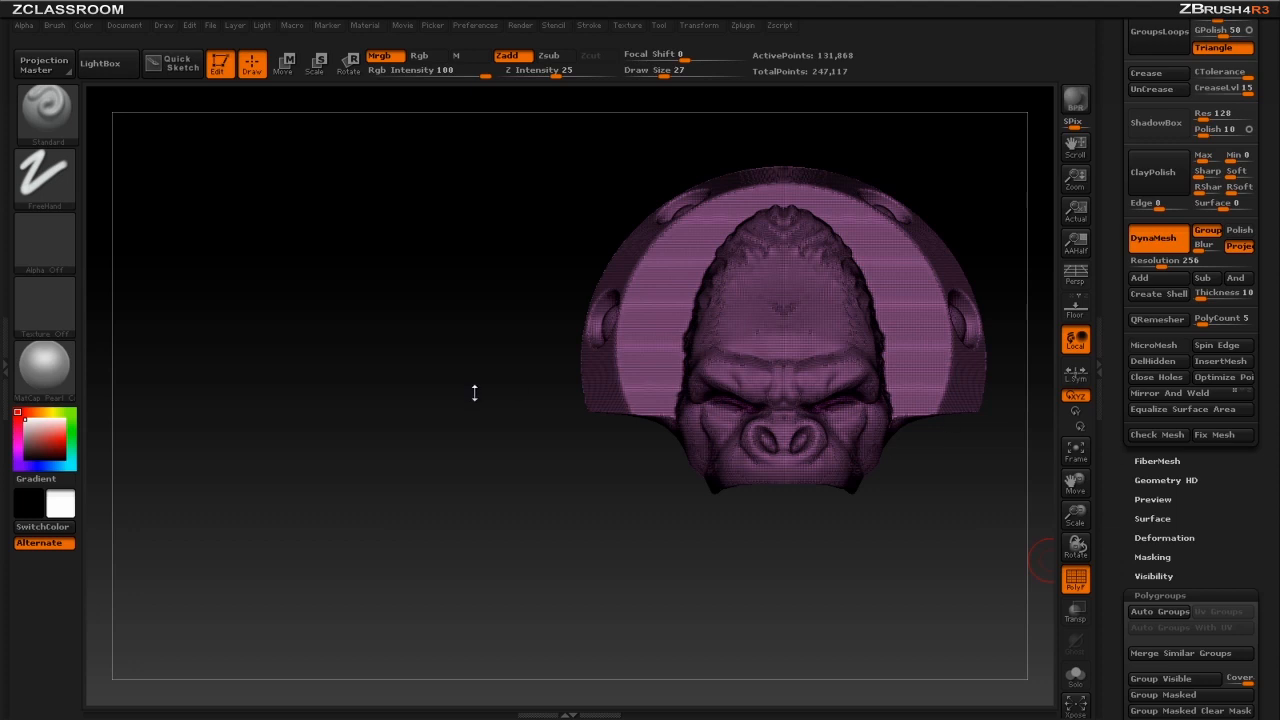
- Turn off the polygroup wireframe display and show the hidden upper and lower teeth subtools of the gorilla head
drag(985, 360, 951, 374)
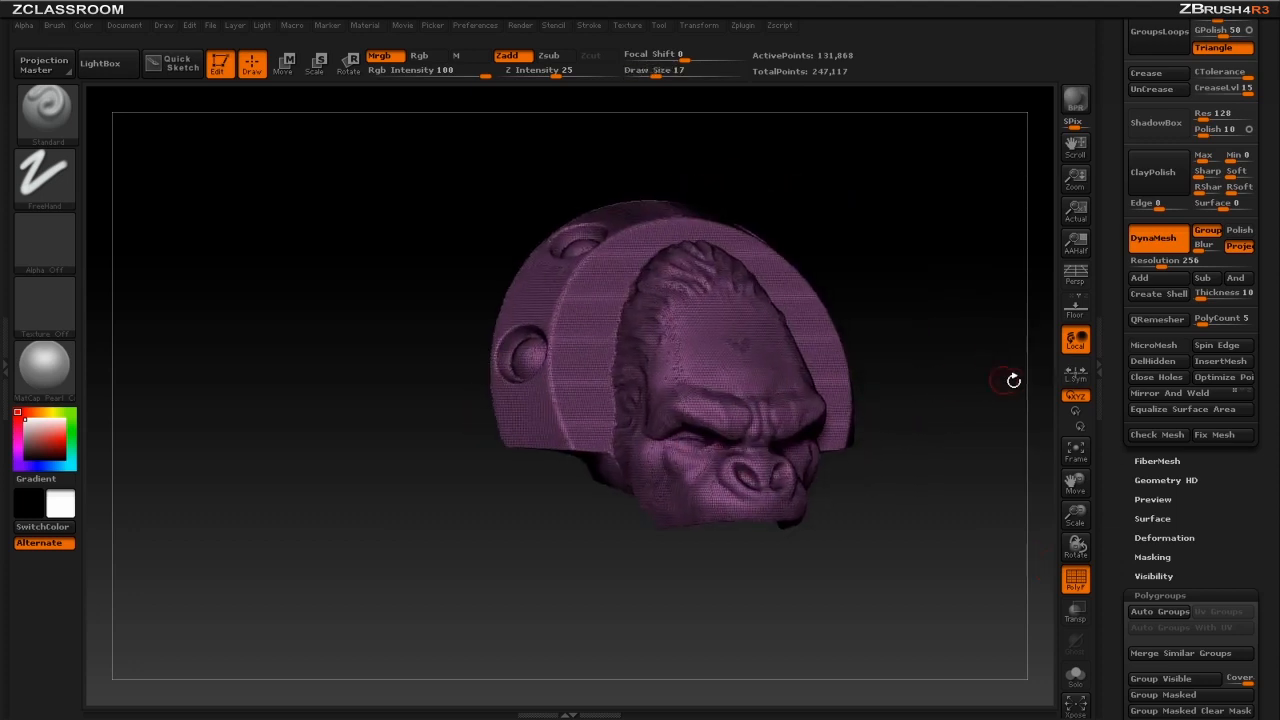
scroll(1115, 383, up, 1)
click(1075, 578)
scroll(1109, 402, up, 10)
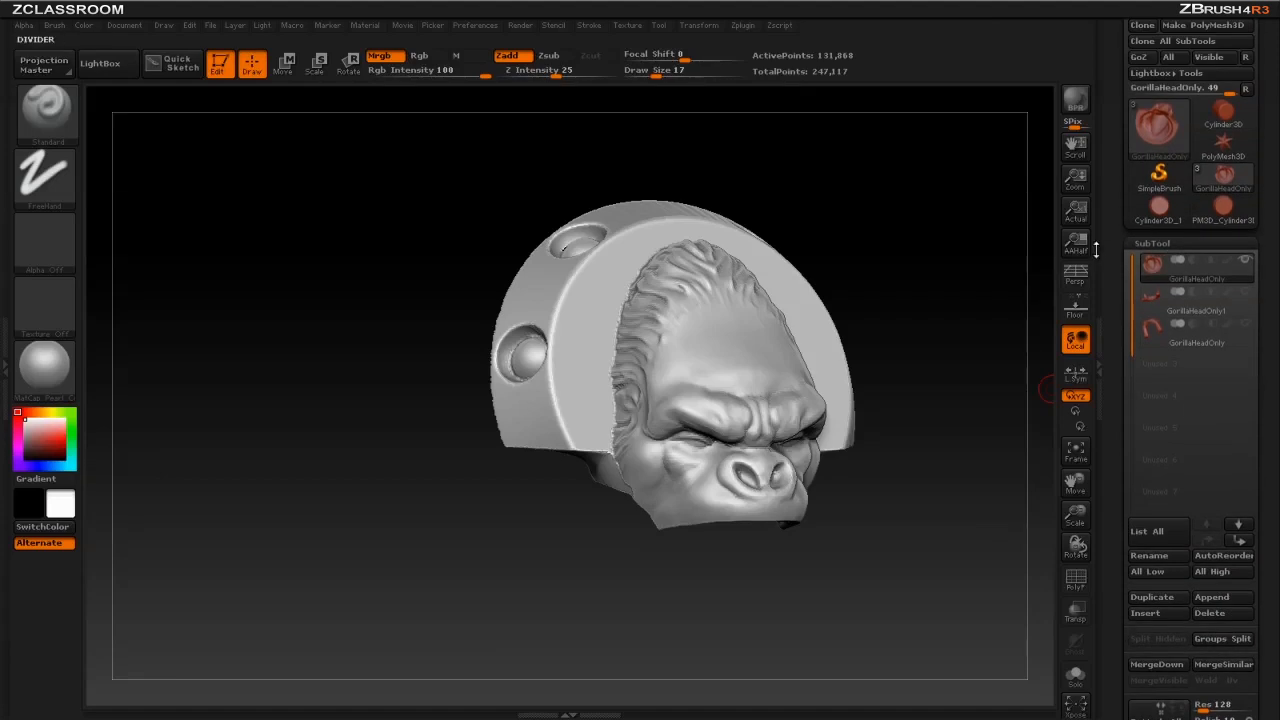
click(1245, 292)
click(1245, 324)
drag(954, 426, 898, 394)
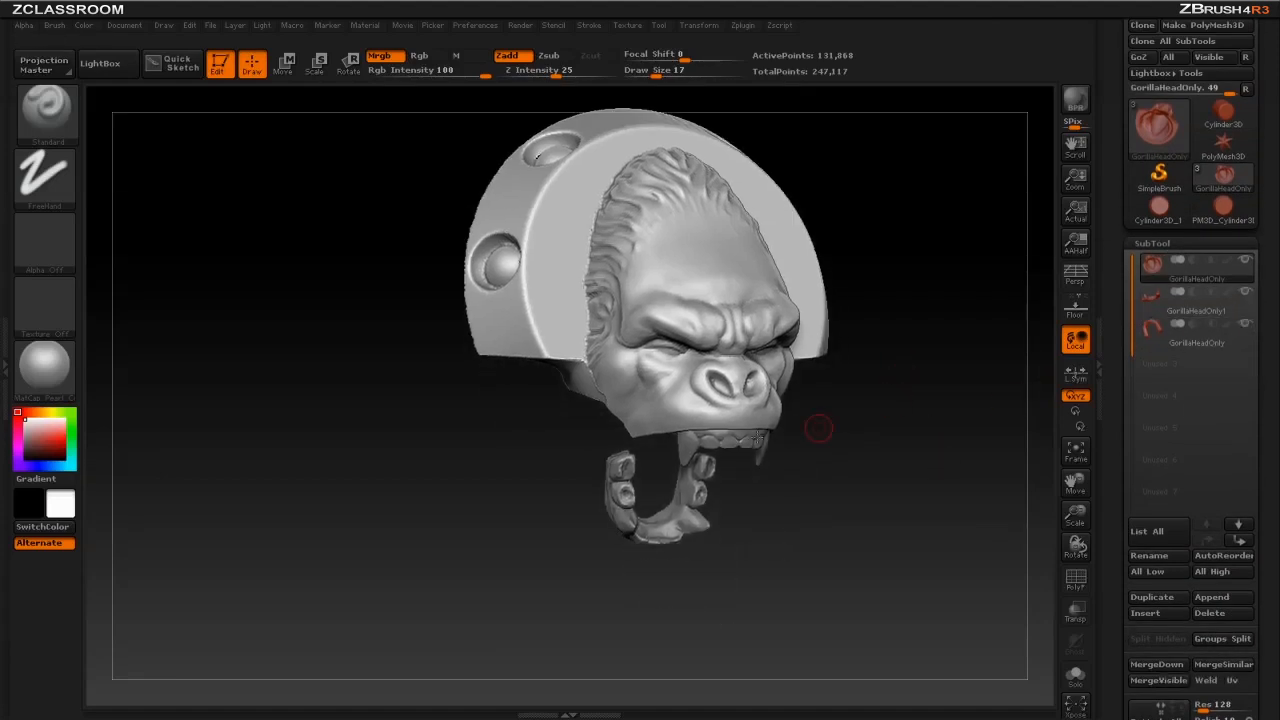
- Delete the lower teeth subtool, keeping the upper teeth with the gorilla head
alt+click(624, 493)
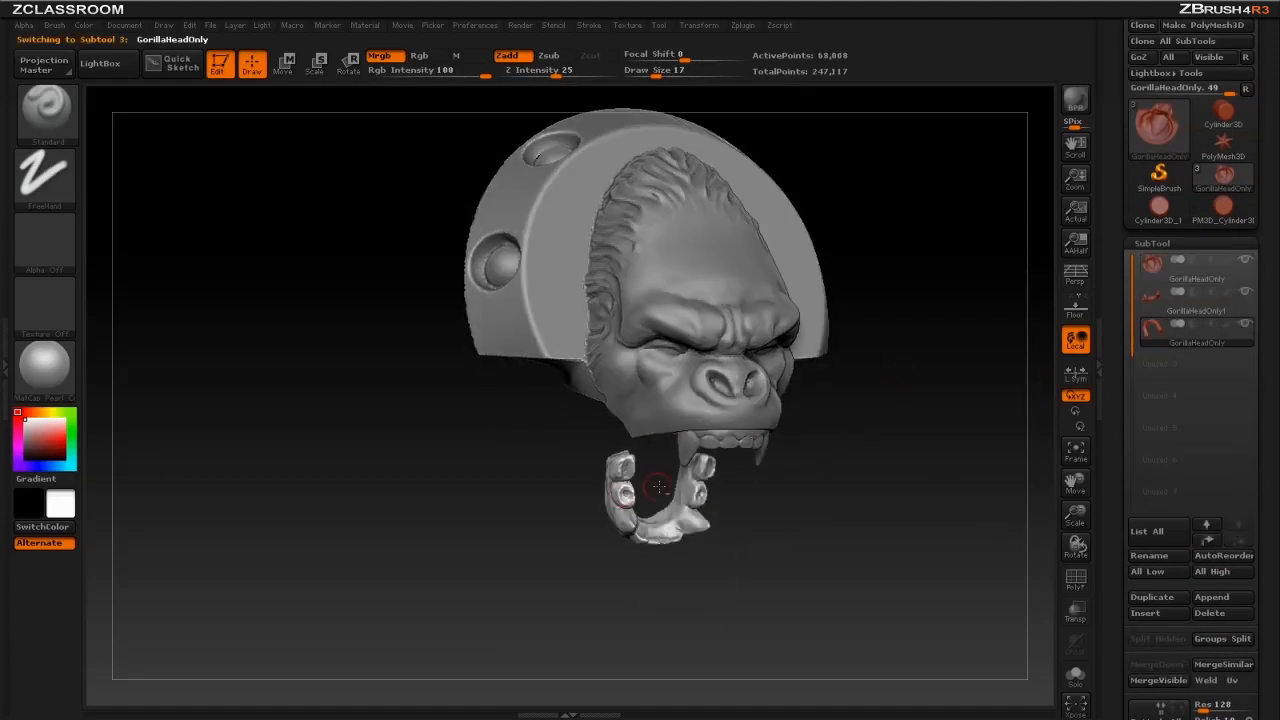
scroll(1215, 550, down, 2)
click(1212, 563)
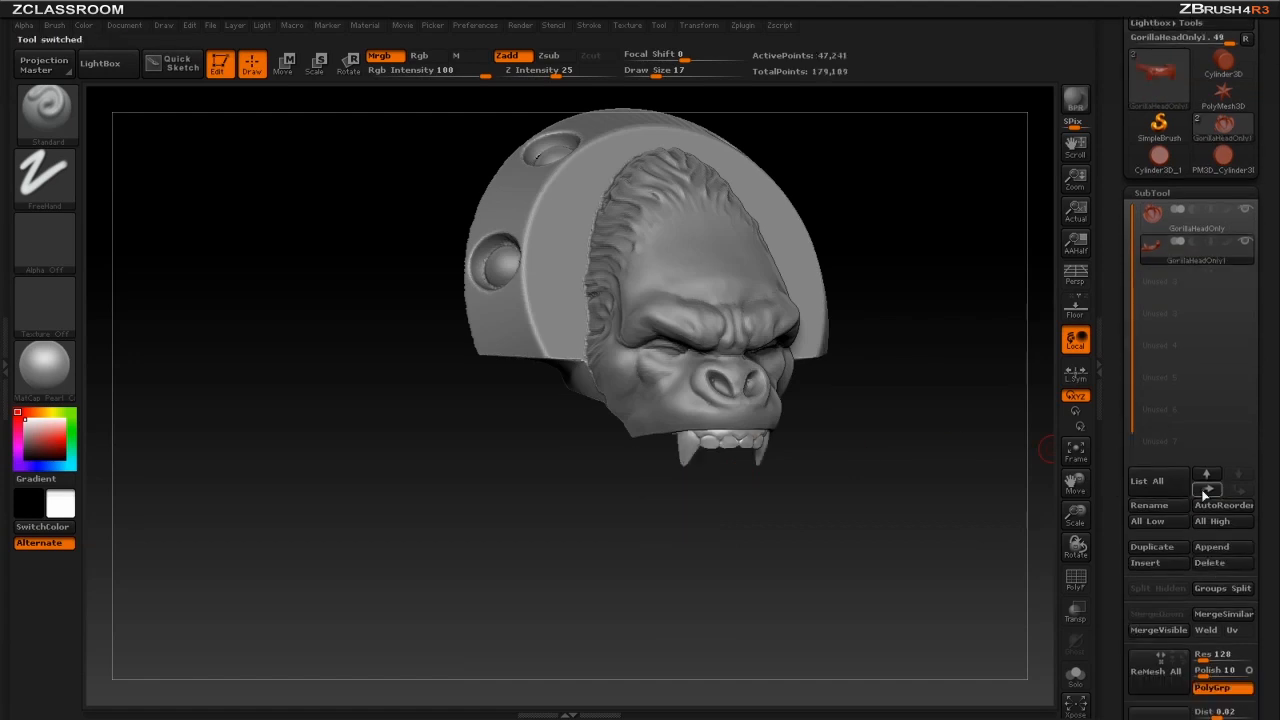
drag(972, 374, 874, 405)
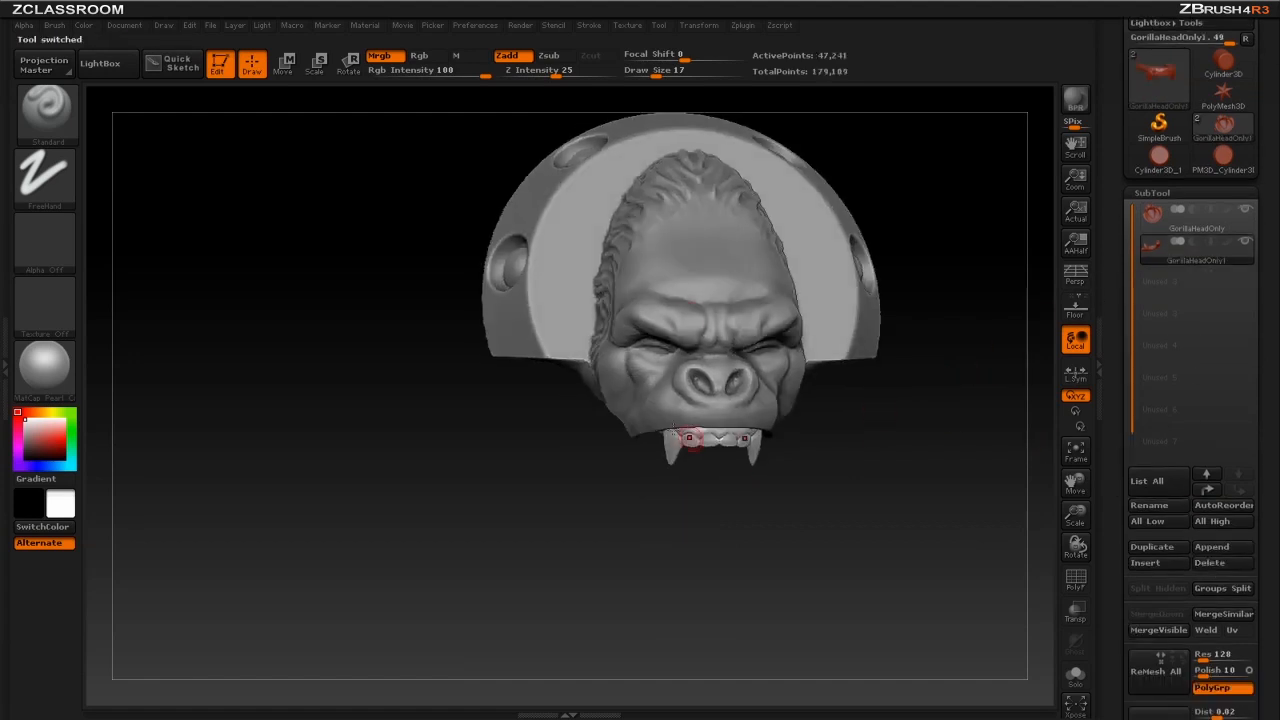
drag(724, 454, 840, 452)
drag(894, 376, 879, 387)
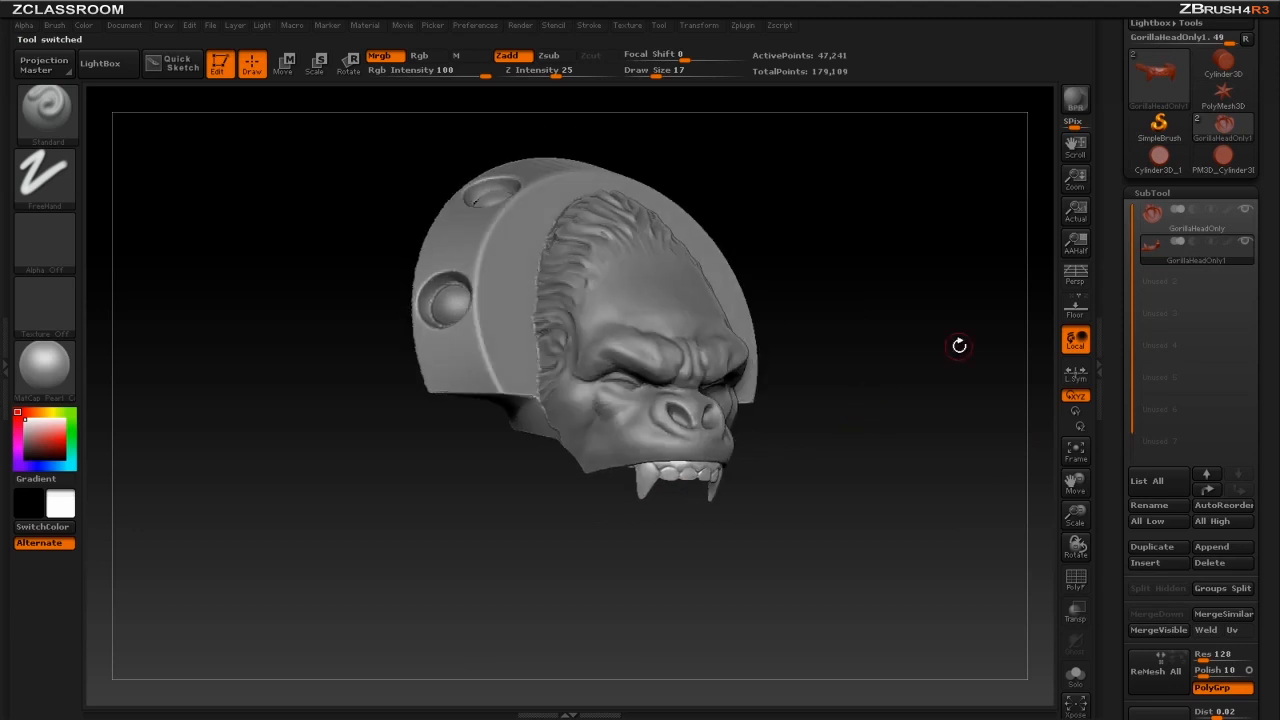
- Merge the gorilla head subtool down with the upper teeth subtool
click(1200, 242)
scroll(1200, 330, down, 2)
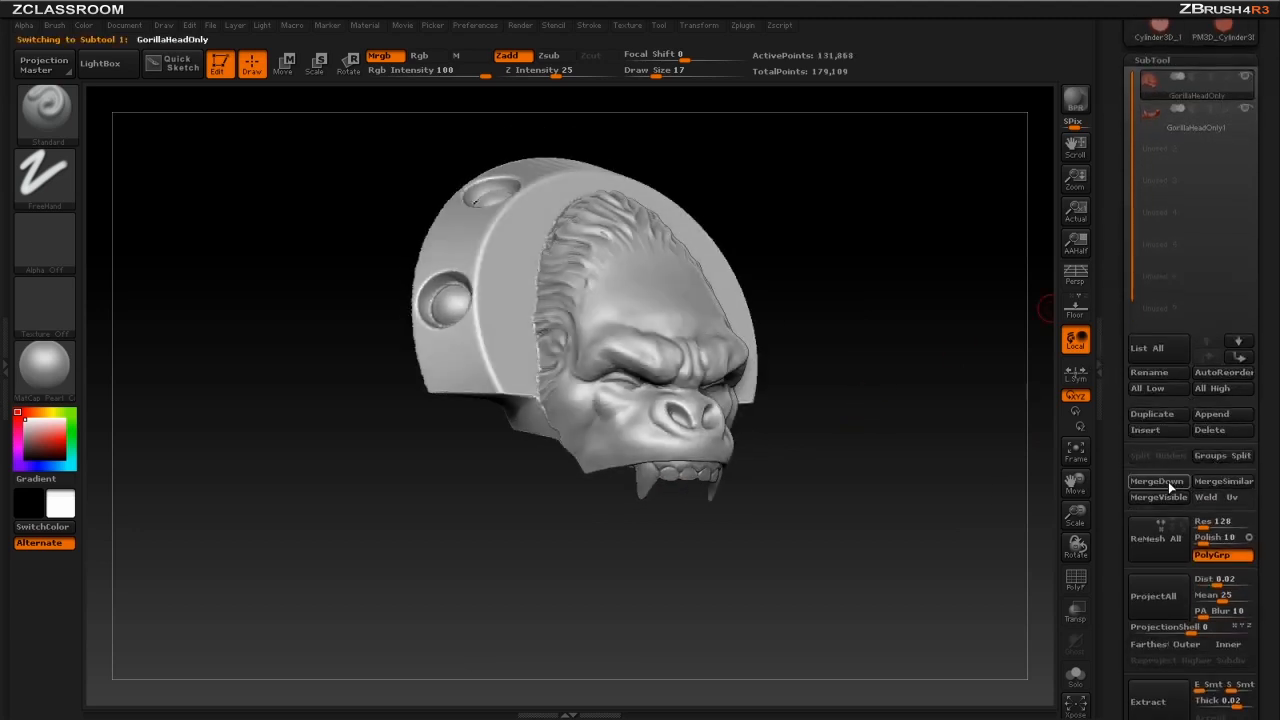
click(1157, 481)
drag(939, 487, 676, 413)
alt+drag(908, 468, 940, 450)
- Fuse the merged head and teeth into one polygroup with DynaMesh at resolution 256 and the Group option off
click(1075, 580)
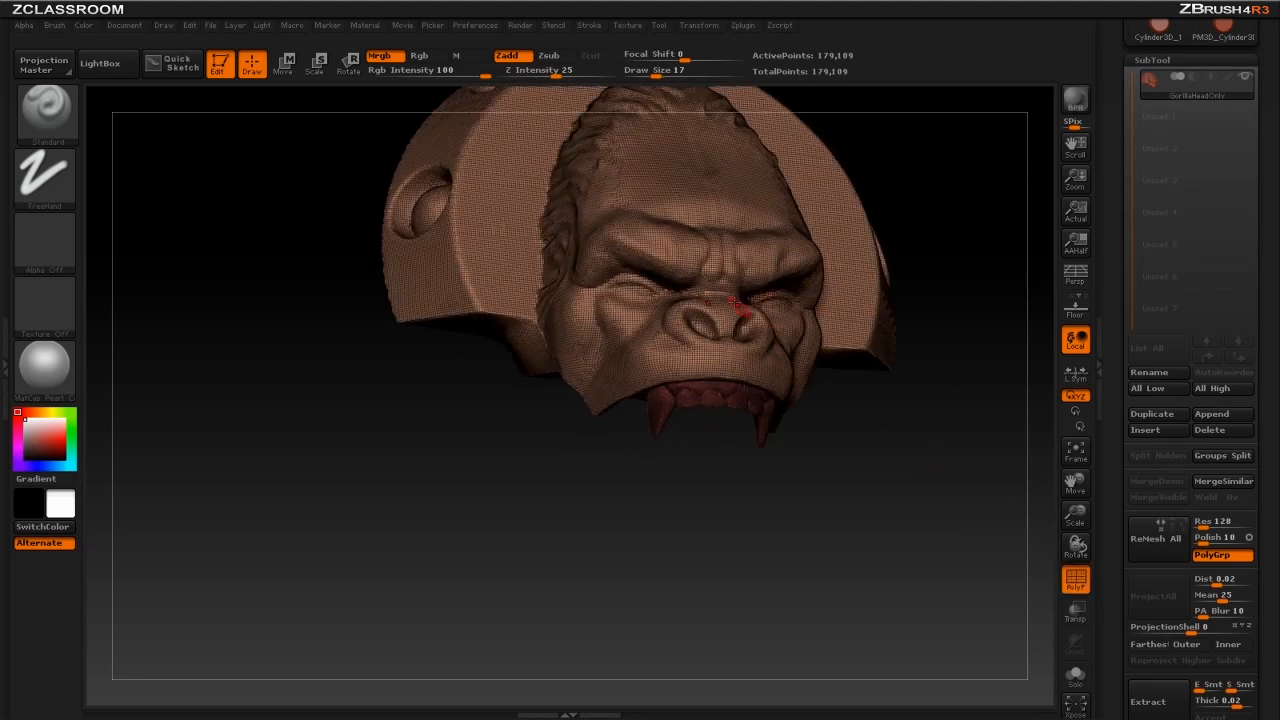
scroll(1118, 450, down, 1)
scroll(1128, 458, down, 15)
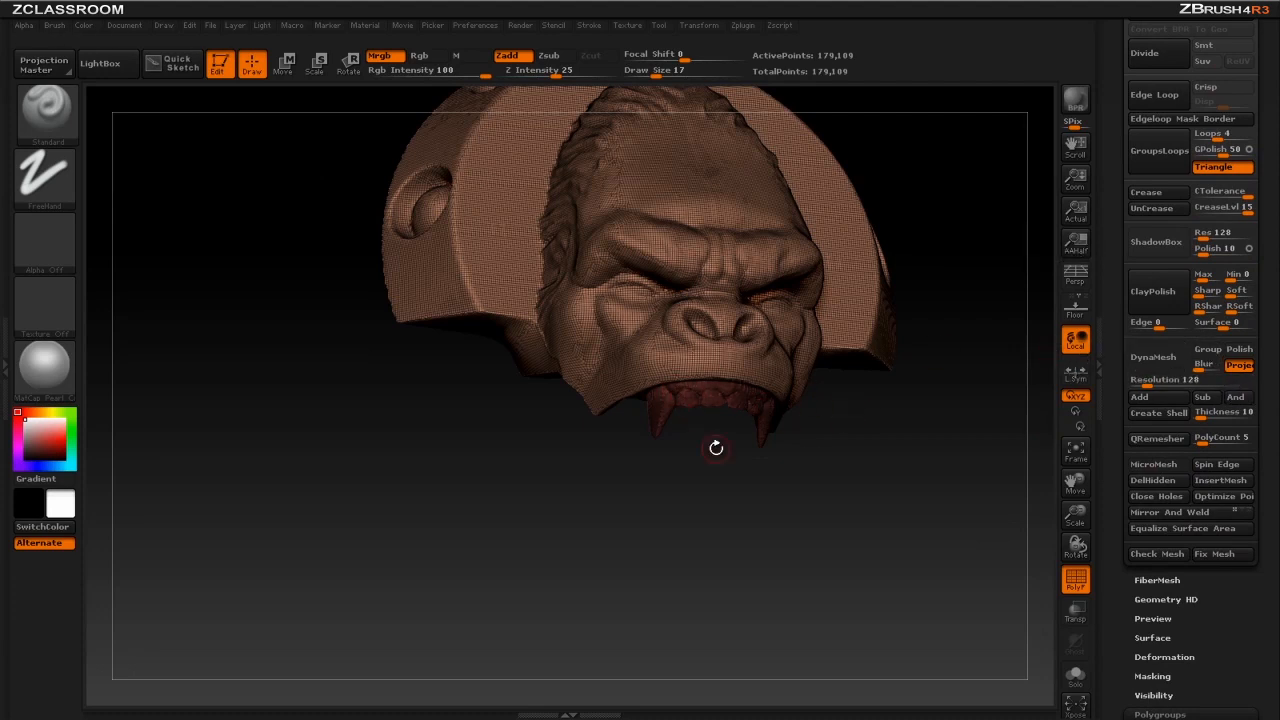
click(1160, 357)
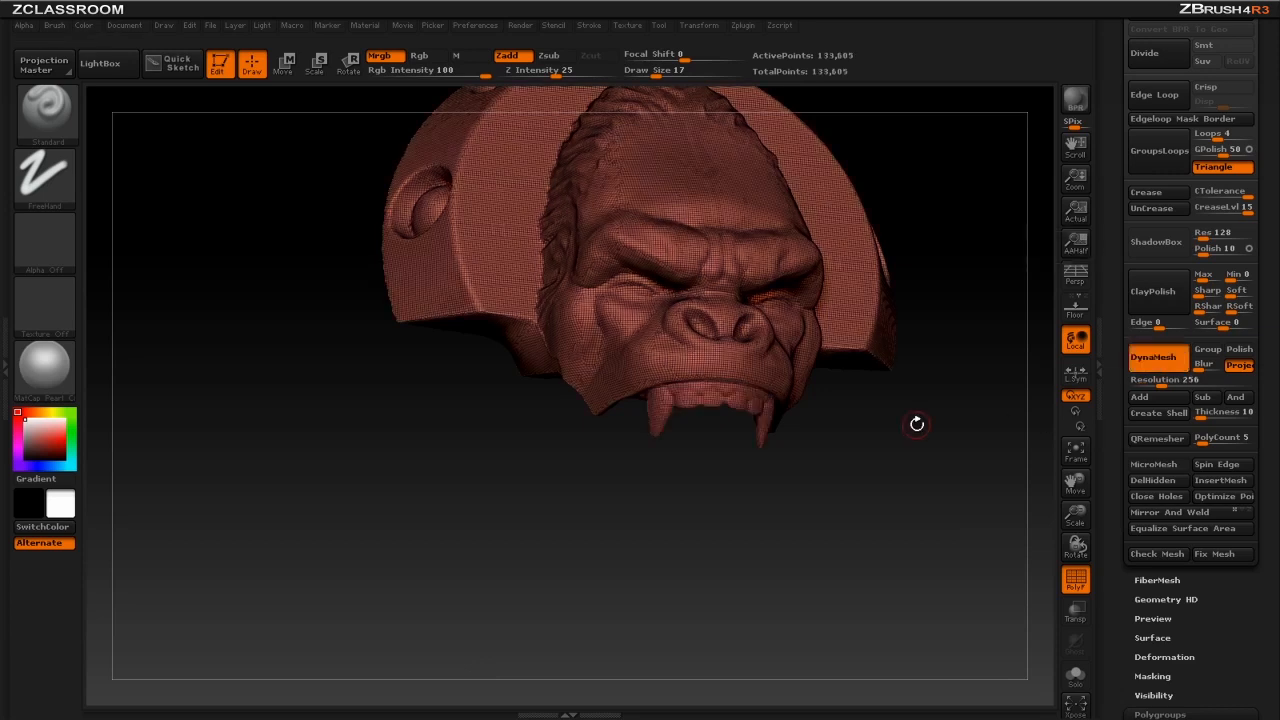
click(1075, 579)
mouse_move(936, 495)
alt+mouse_down()
mouse_move(943, 474)
mouse_move(929, 476)
alt+mouse_up()
alt+drag(929, 476, 929, 580)
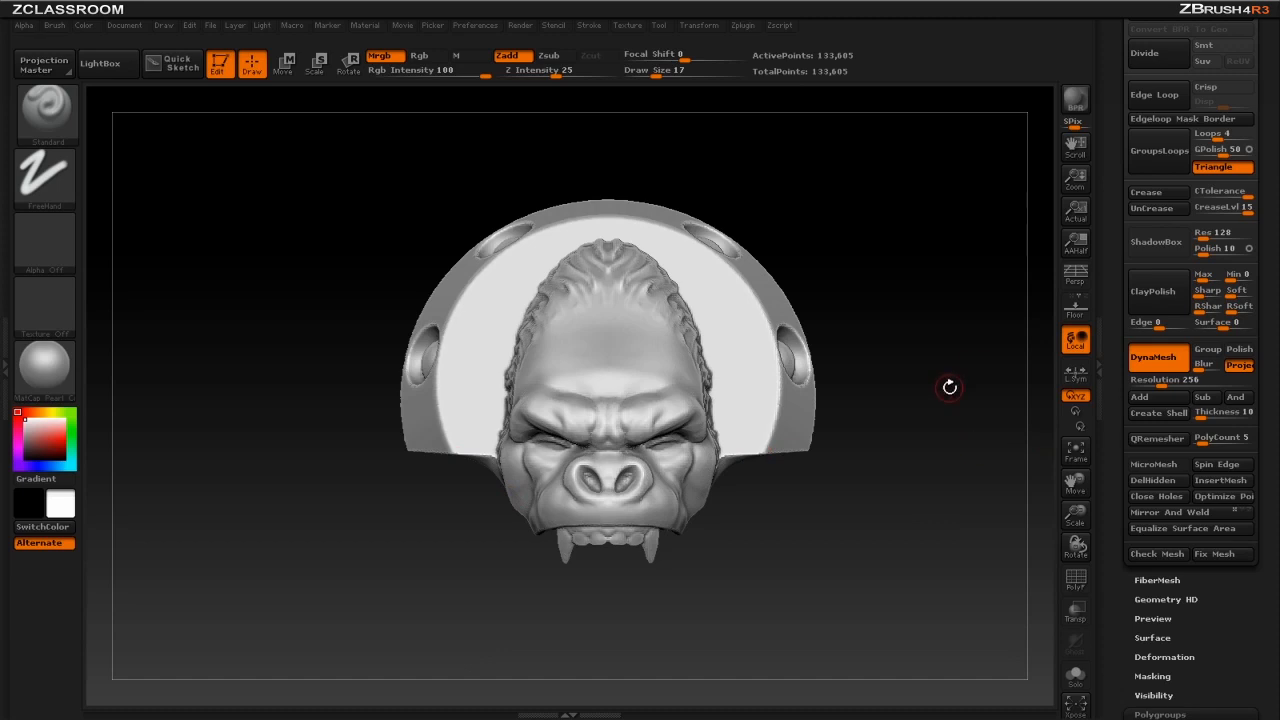
- Load the tool BlackJackMerged.ZTL from the Pirates\BlackJack folder and frame the whole character
drag(1114, 355, 1112, 697)
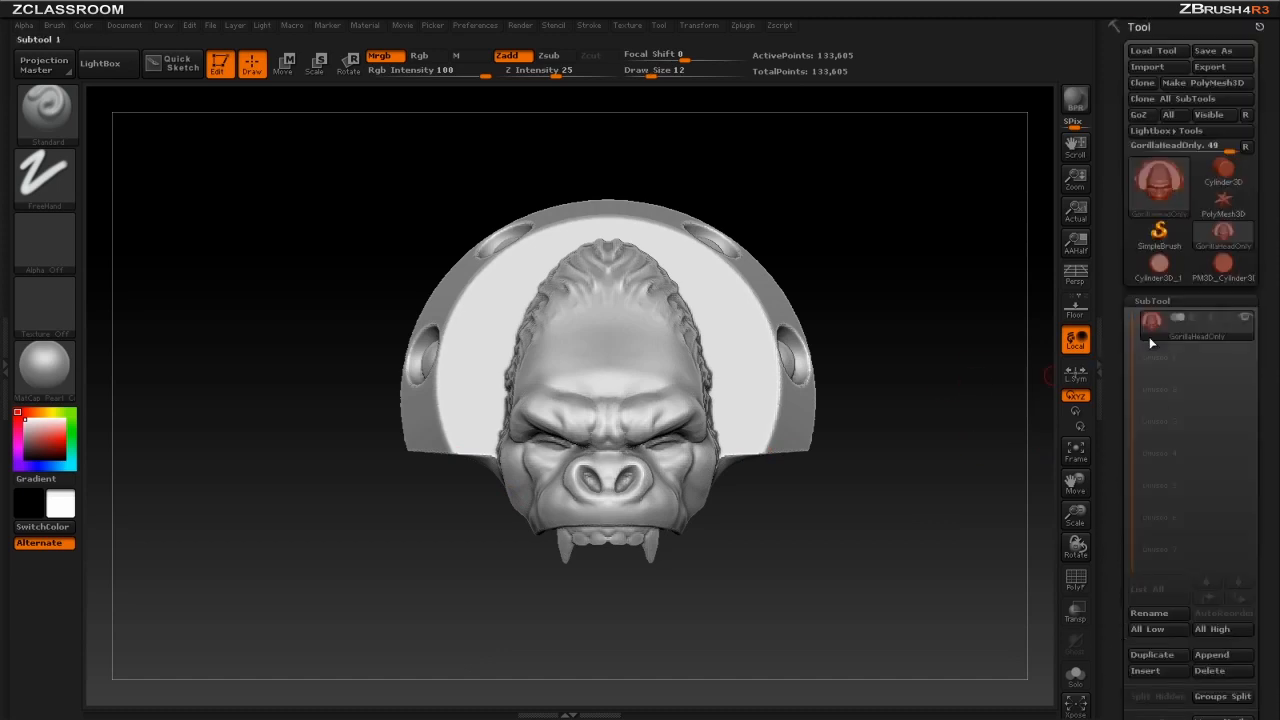
click(1182, 49)
click(254, 36)
double_click(272, 128)
double_click(318, 127)
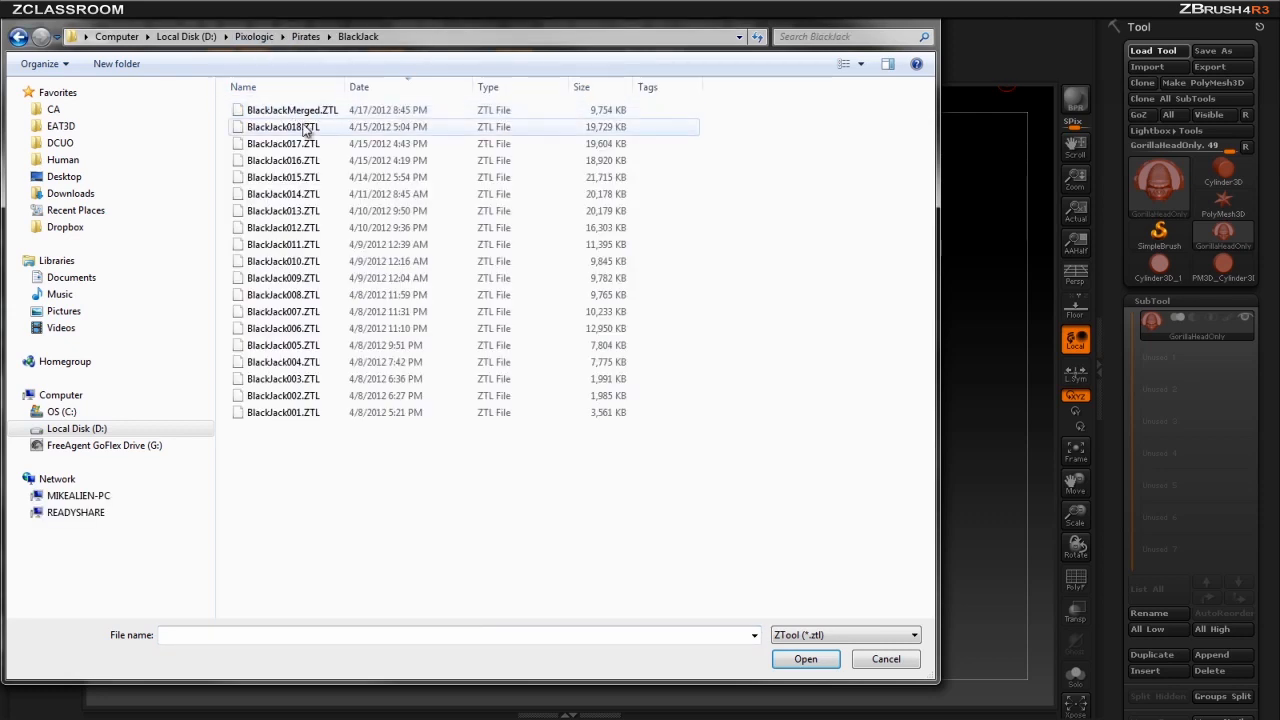
double_click(288, 110)
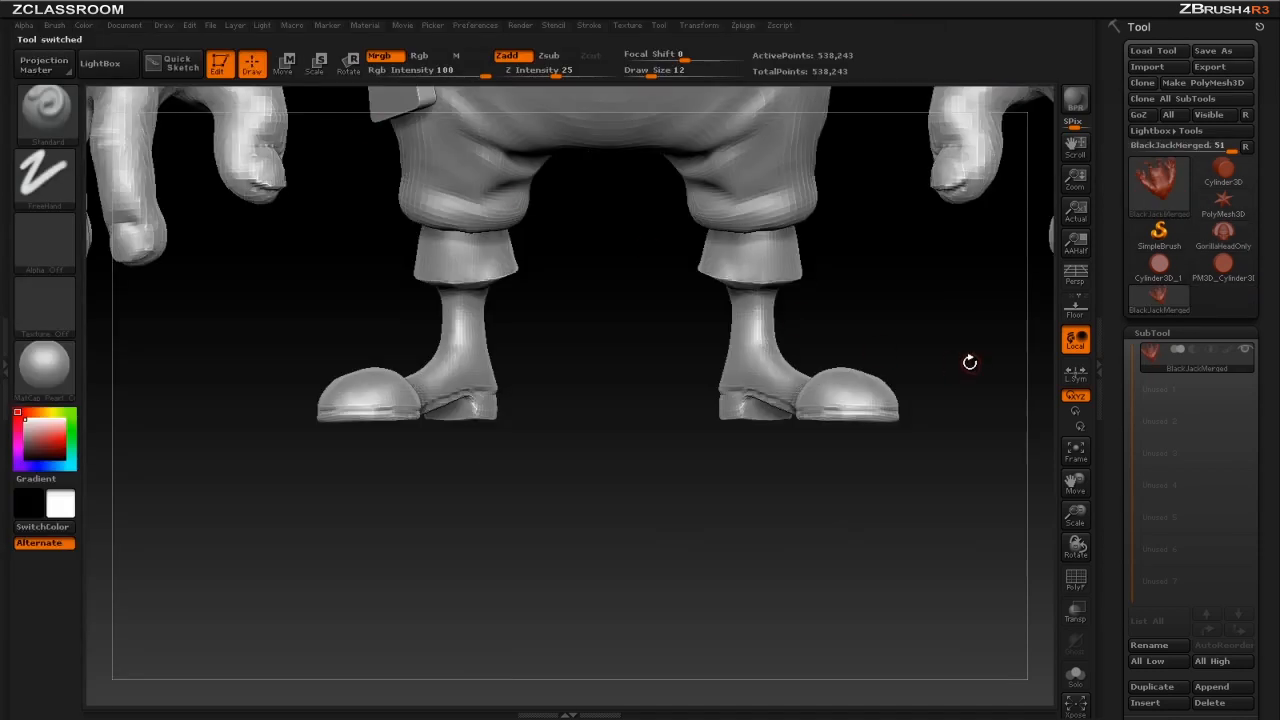
alt+drag(969, 365, 823, 275)
alt+drag(899, 225, 897, 394)
drag(965, 361, 982, 359)
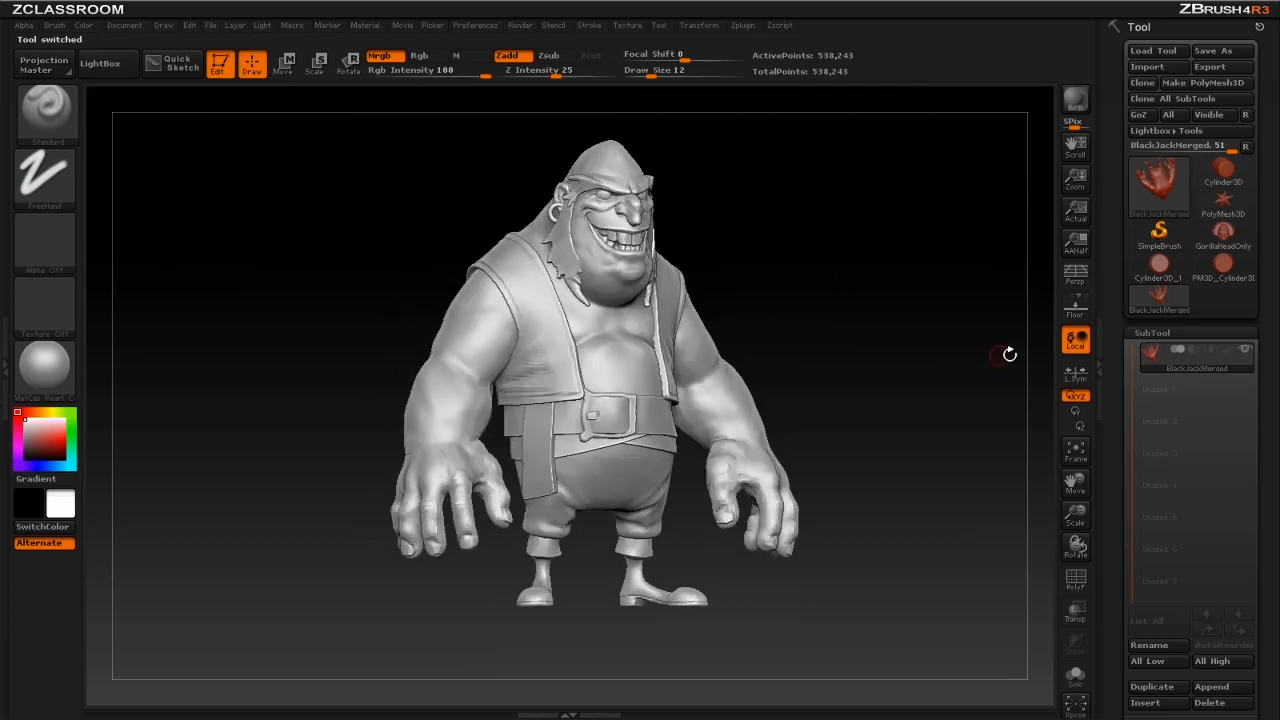
- Append GorillaHeadOnly as a second subtool of the BlackJackMerged character
drag(1111, 453, 1126, 334)
click(1211, 430)
click(1211, 428)
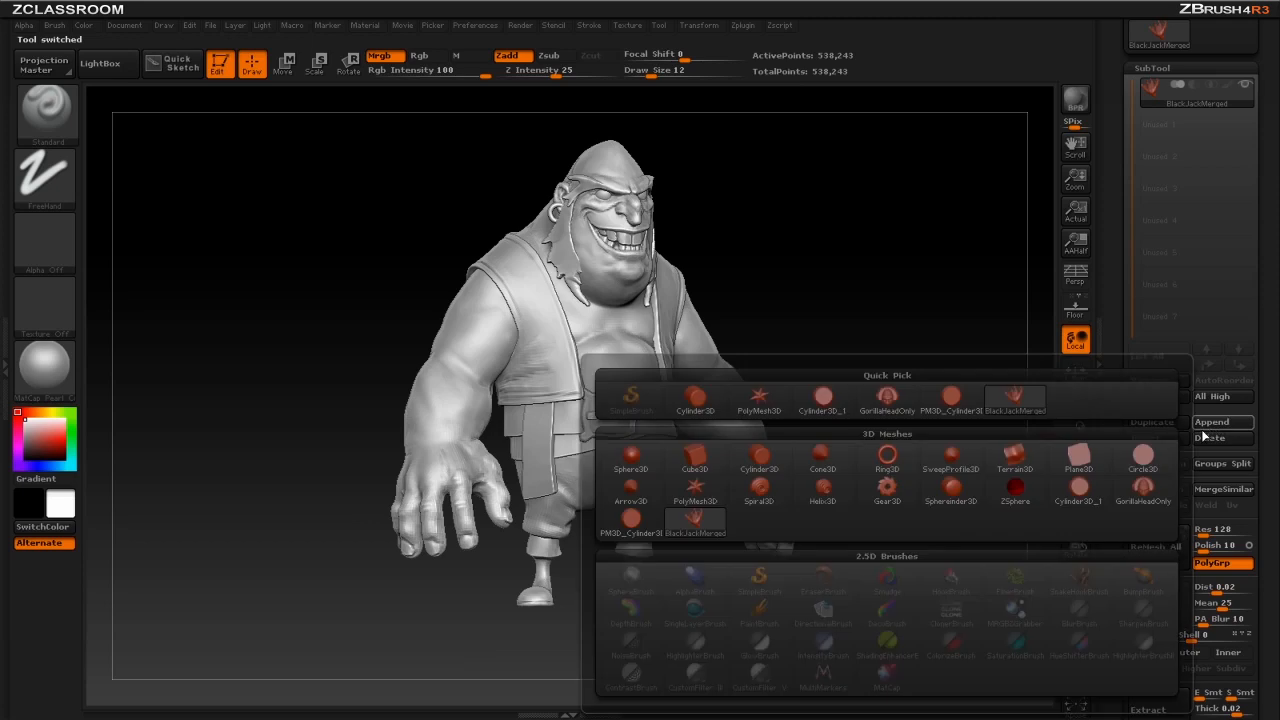
click(901, 414)
shift+drag(940, 394, 1031, 311)
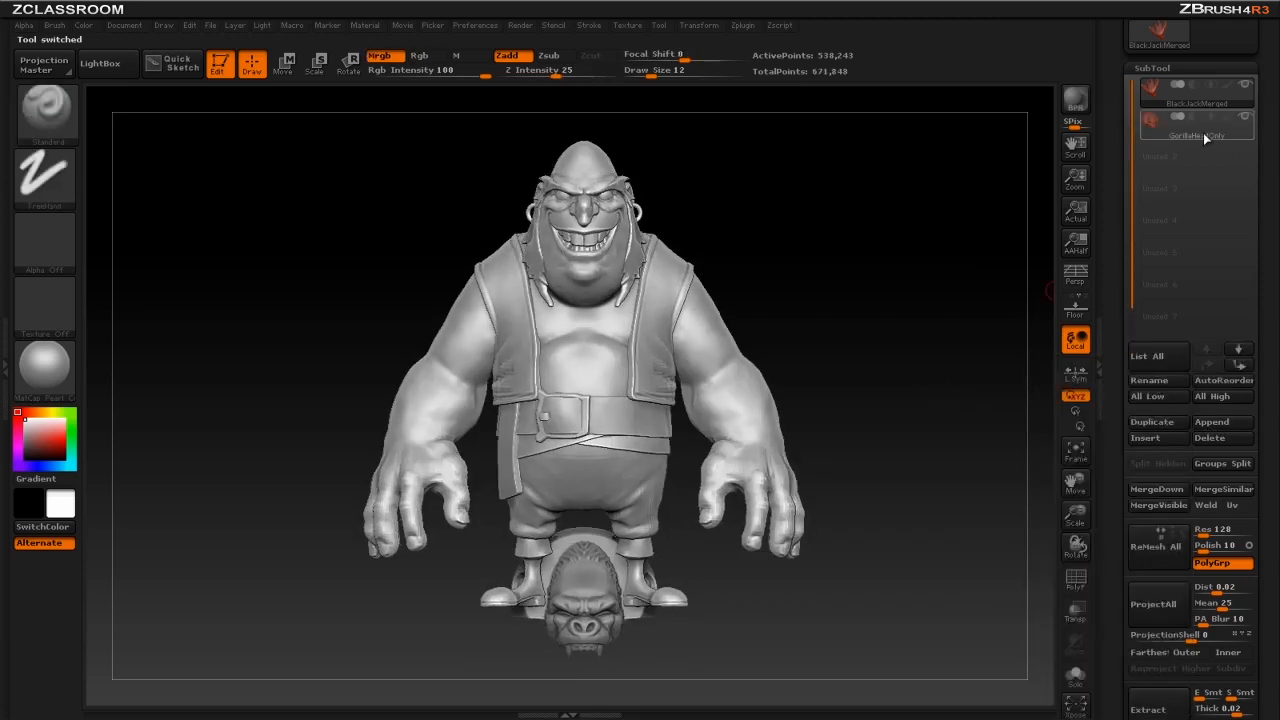
- Move the gorilla head subtool from the character's feet up onto the front of his head with the transpose line
click(1211, 136)
key(w)
shift+drag(612, 576, 675, 145)
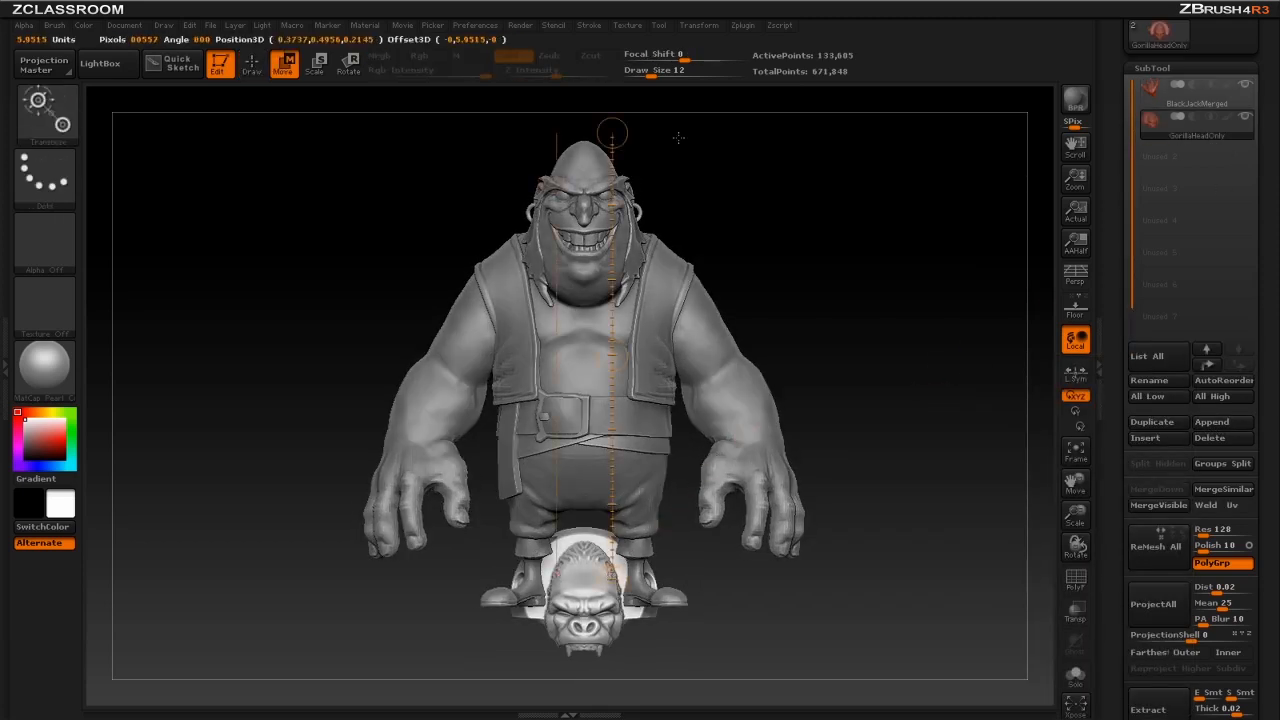
drag(612, 356, 612, 215)
alt+drag(805, 280, 785, 401)
drag(592, 476, 608, 379)
mouse_move(690, 340)
mouse_down()
mouse_move(830, 322)
mouse_move(817, 381)
mouse_up()
mouse_move(476, 331)
shift+mouse_down()
mouse_move(697, 343)
mouse_move(773, 331)
shift+mouse_up()
mouse_move(624, 330)
mouse_down()
mouse_move(760, 337)
mouse_move(722, 338)
mouse_move(829, 291)
mouse_move(860, 309)
mouse_move(775, 285)
mouse_up()
- Hide the head covering polygroup on the BlackJackMerged subtool, leaving the rest of the body shown
key(q)
alt+click(590, 455)
ctrl+shift+click(543, 440)
ctrl+shift+click(857, 353)
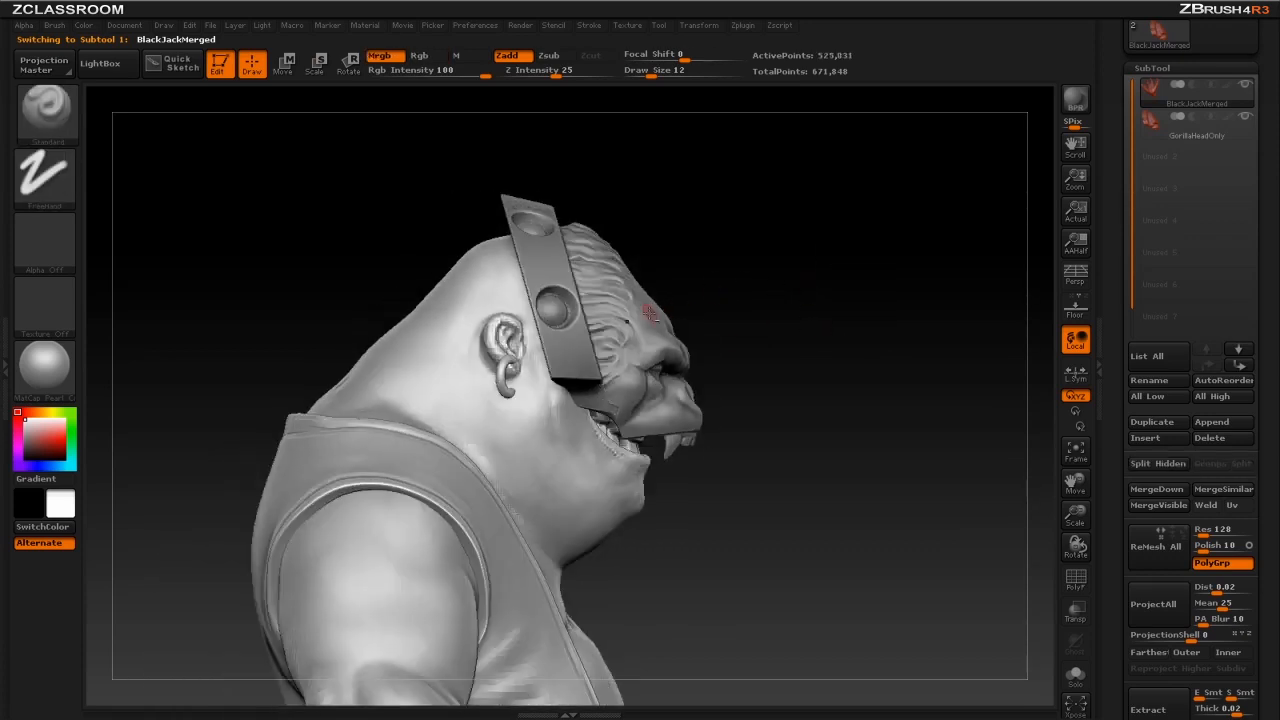
- Reposition the gorilla head subtool with the transpose line so it sits like a mask over the character's upper face
alt+click(651, 306)
key(w)
mouse_move(644, 288)
mouse_down()
mouse_move(607, 287)
mouse_move(637, 285)
mouse_up()
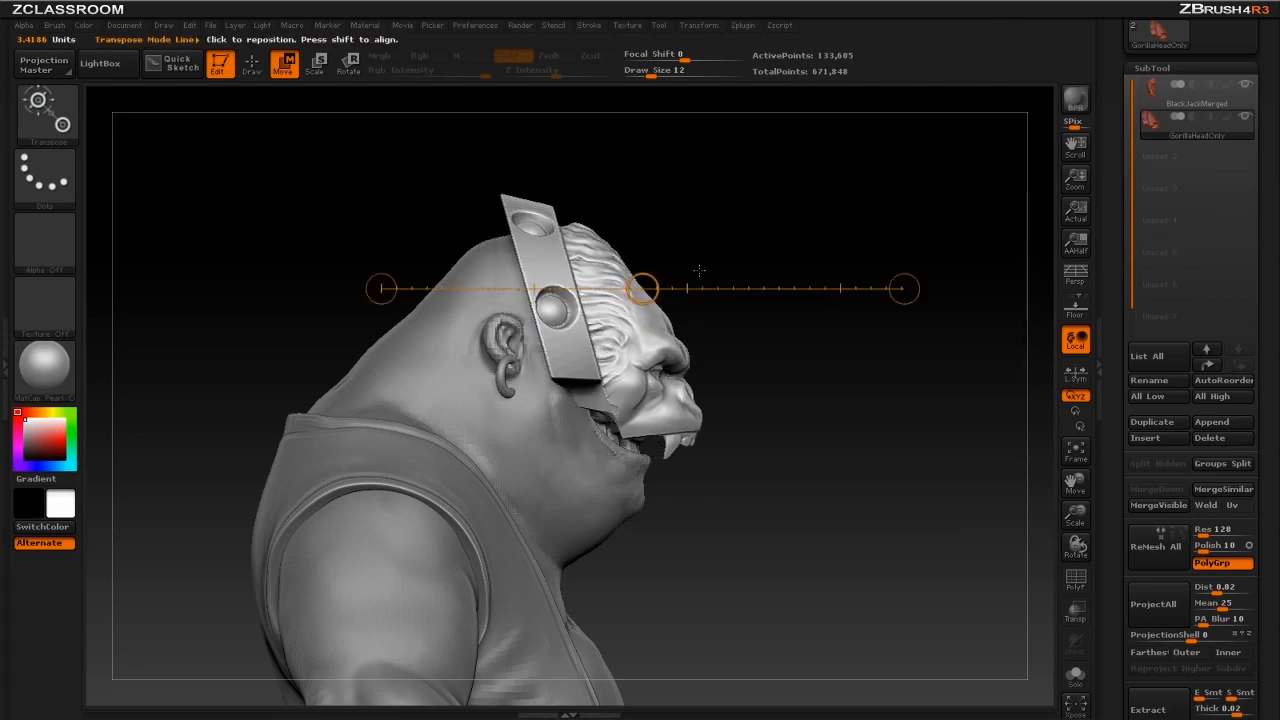
mouse_move(858, 283)
mouse_down()
mouse_move(935, 278)
mouse_move(899, 269)
mouse_up()
shift+drag(726, 321, 727, 141)
mouse_move(727, 232)
mouse_down()
mouse_move(731, 216)
mouse_move(731, 231)
mouse_up()
mouse_move(873, 213)
mouse_down()
mouse_move(809, 214)
mouse_move(951, 217)
mouse_move(939, 220)
mouse_up()
key(q)
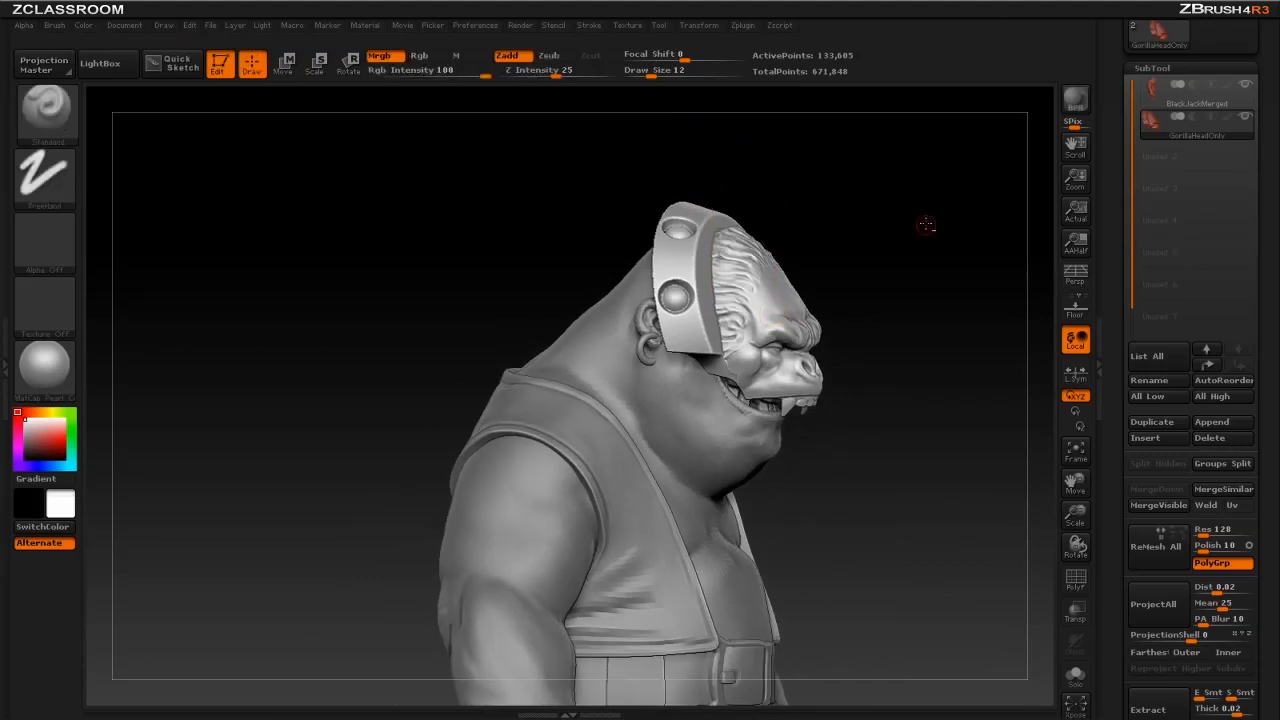
shift+drag(925, 275, 866, 274)
key(b)
key(m)
key(v)
drag(851, 371, 708, 350)
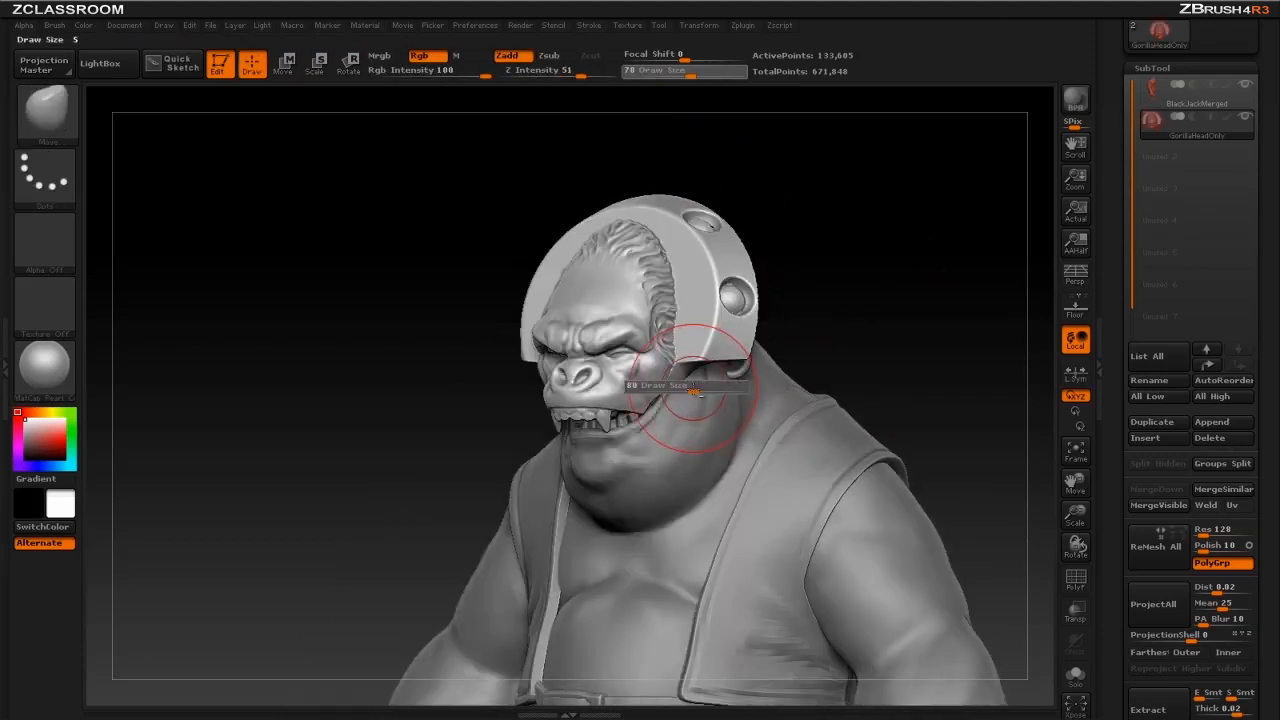
key(s)
mouse_move(884, 332)
mouse_down()
mouse_move(909, 331)
mouse_move(878, 331)
mouse_move(846, 289)
mouse_move(946, 321)
mouse_move(820, 314)
mouse_move(897, 317)
mouse_up()
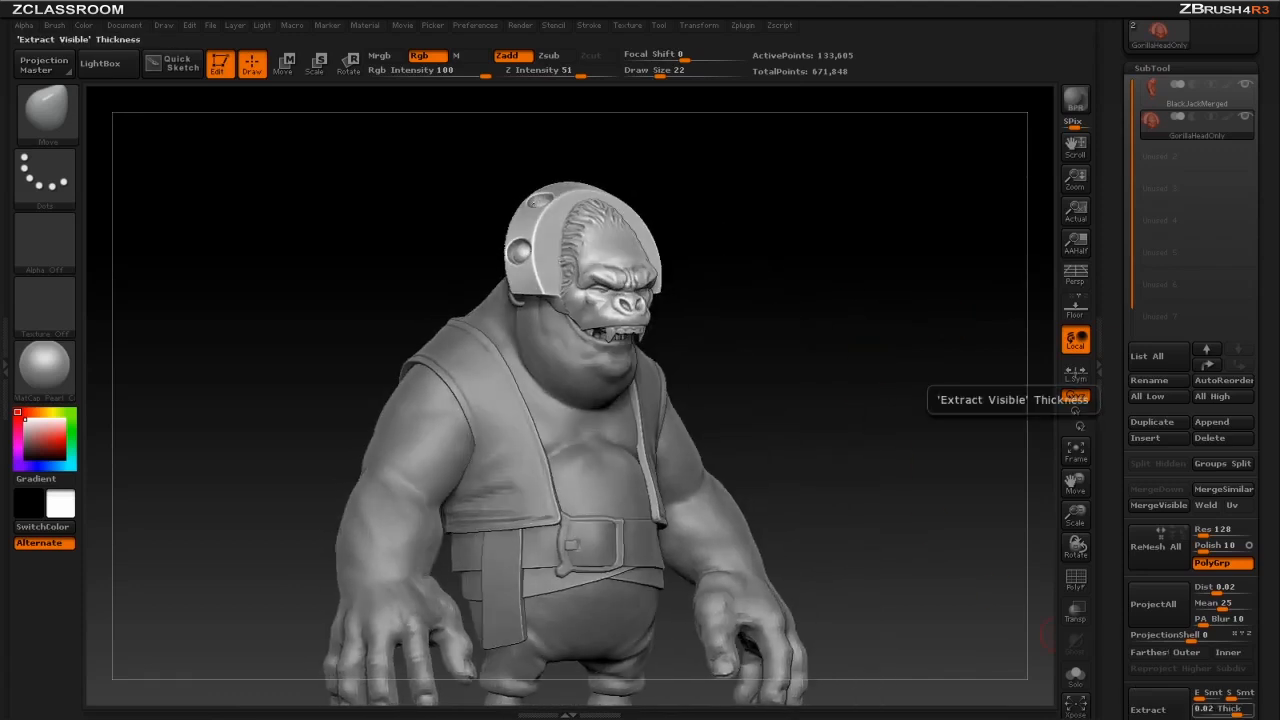
key(b)
key(s)
key(t)
drag(864, 316, 783, 226)
drag(482, 262, 667, 205)
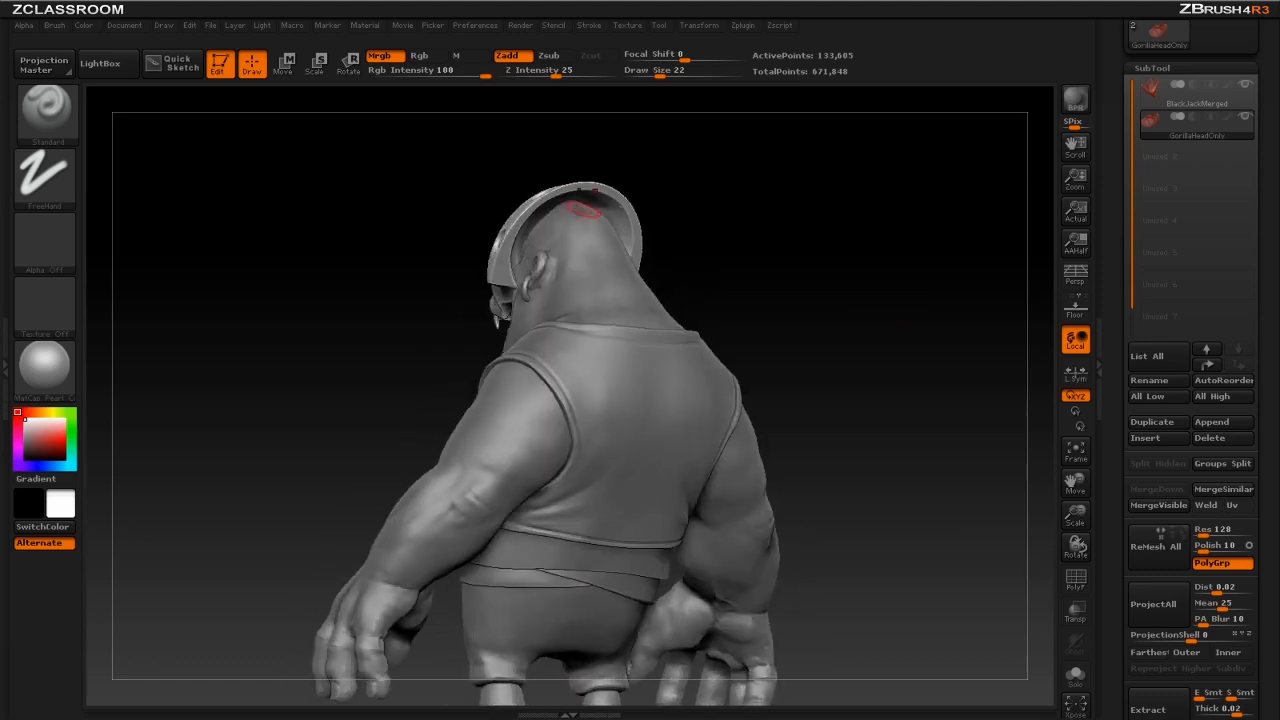
- Draw a symmetrical tube along the back rim of the gorilla mask with the CurveTube brush at draw size 16
mouse_move(740, 242)
mouse_down()
mouse_move(862, 220)
mouse_move(755, 217)
mouse_move(808, 209)
mouse_move(883, 346)
mouse_move(841, 355)
mouse_up()
key(s)
click(769, 223)
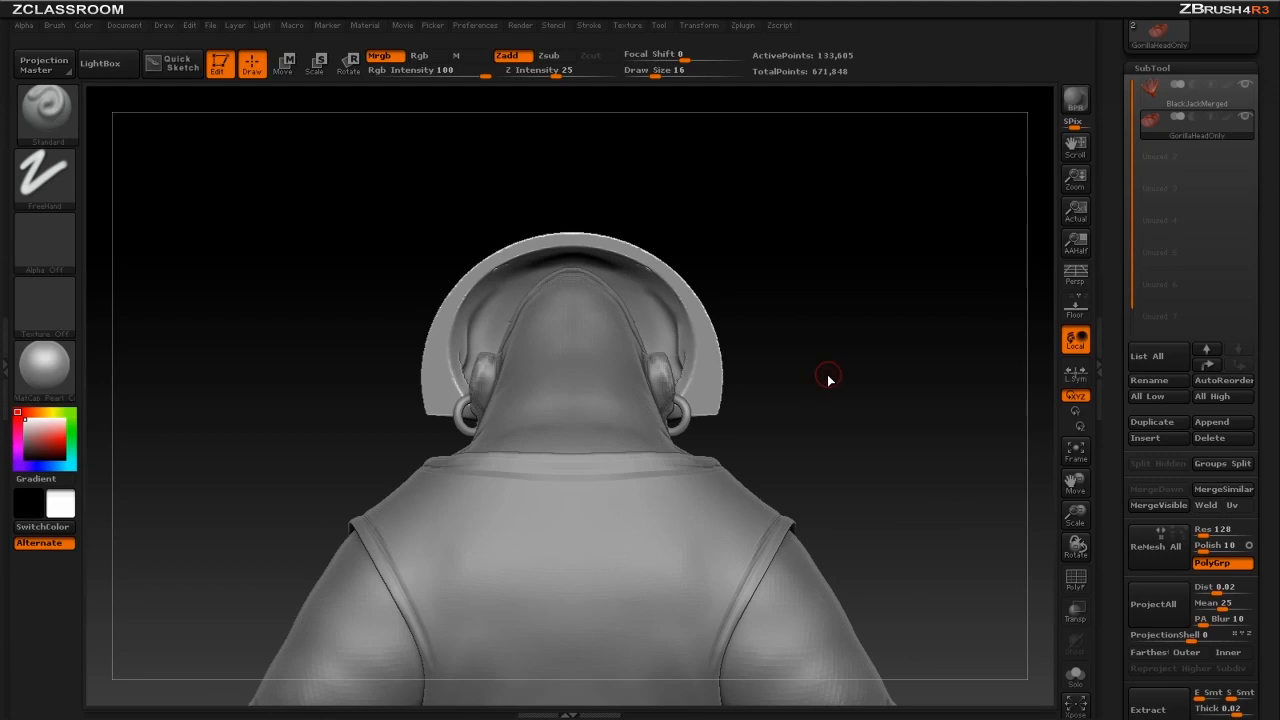
key(b)
key(c)
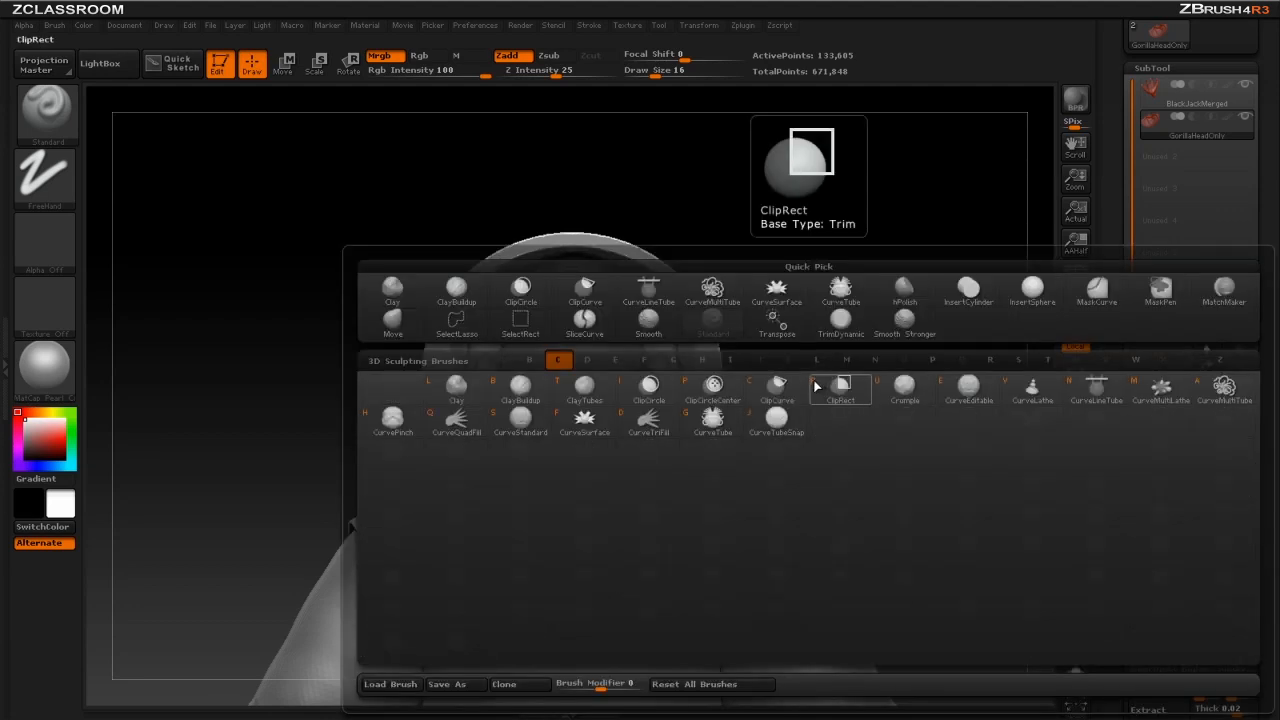
click(722, 428)
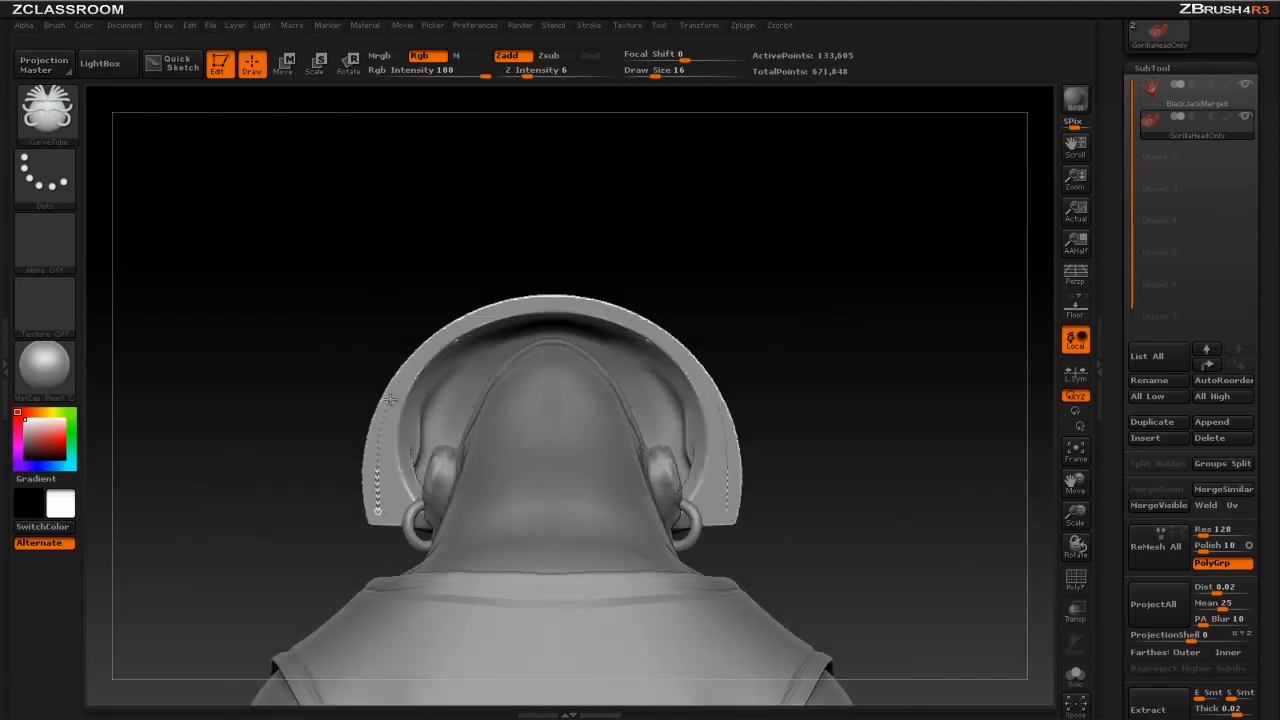
mouse_move(883, 297)
mouse_down()
mouse_move(863, 320)
mouse_move(800, 280)
mouse_up()
drag(493, 326, 571, 332)
drag(720, 285, 586, 286)
mouse_move(541, 339)
mouse_down()
mouse_move(497, 339)
mouse_move(667, 270)
mouse_move(746, 300)
mouse_up()
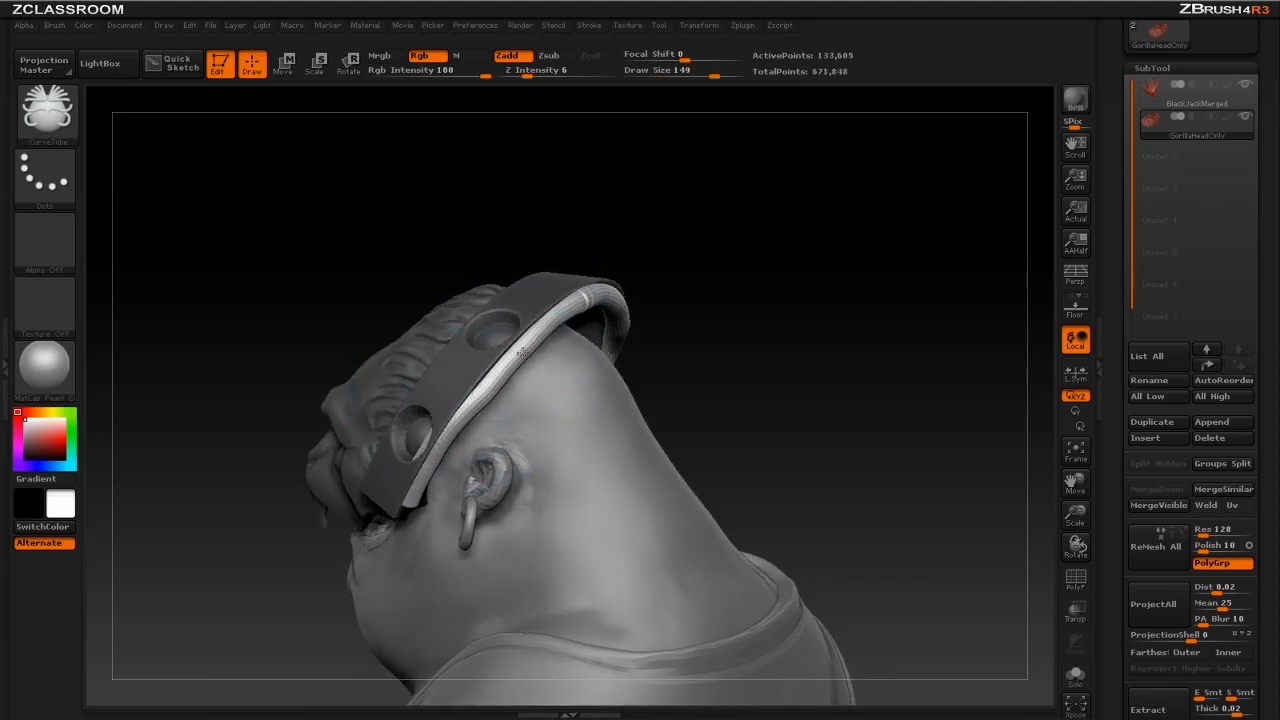
click(422, 452)
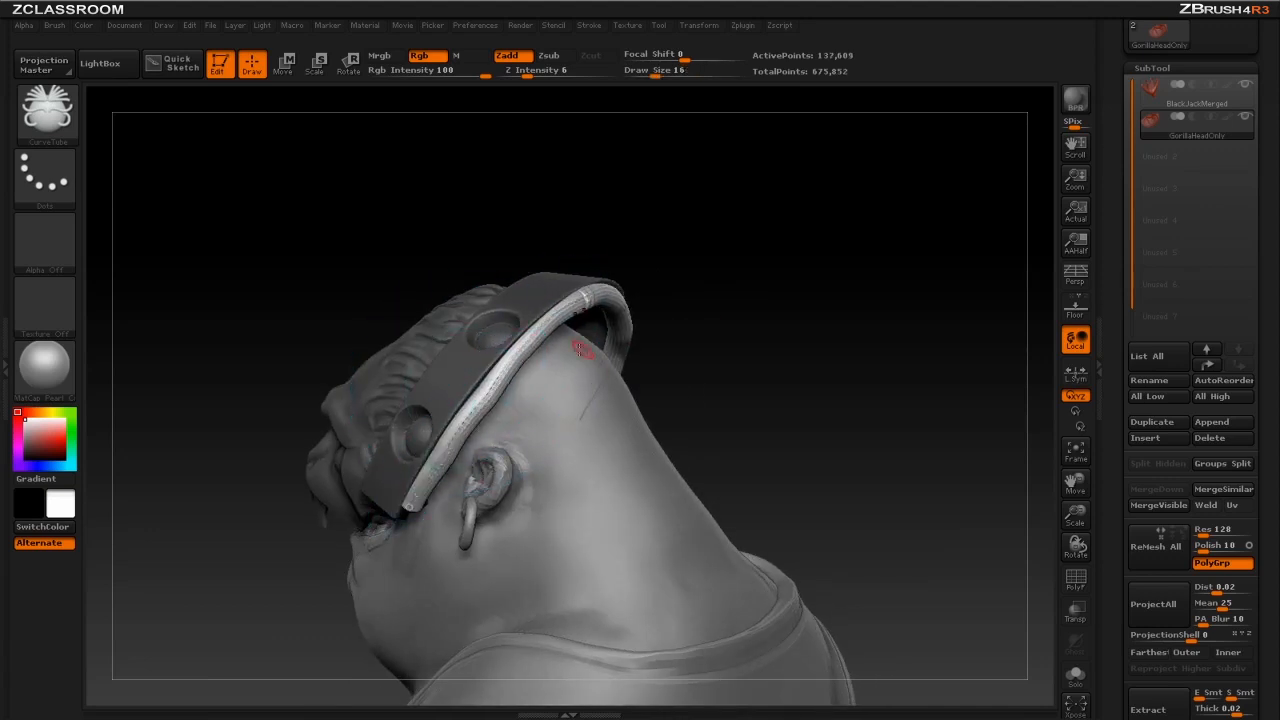
- Adjust the curve at draw size 76 so the tube follows the mask's back rim more closely
key(s)
drag(525, 349, 508, 349)
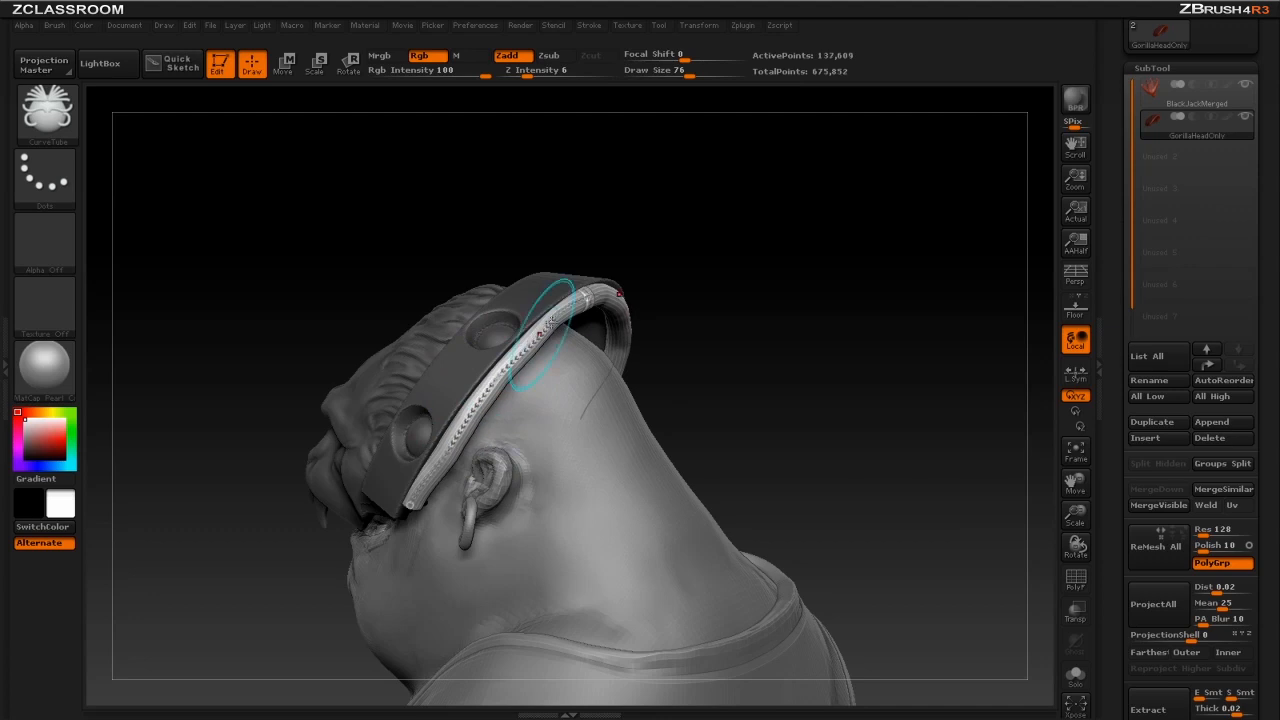
mouse_move(832, 300)
mouse_down()
mouse_move(804, 282)
mouse_move(783, 309)
mouse_move(737, 251)
mouse_move(717, 297)
mouse_up()
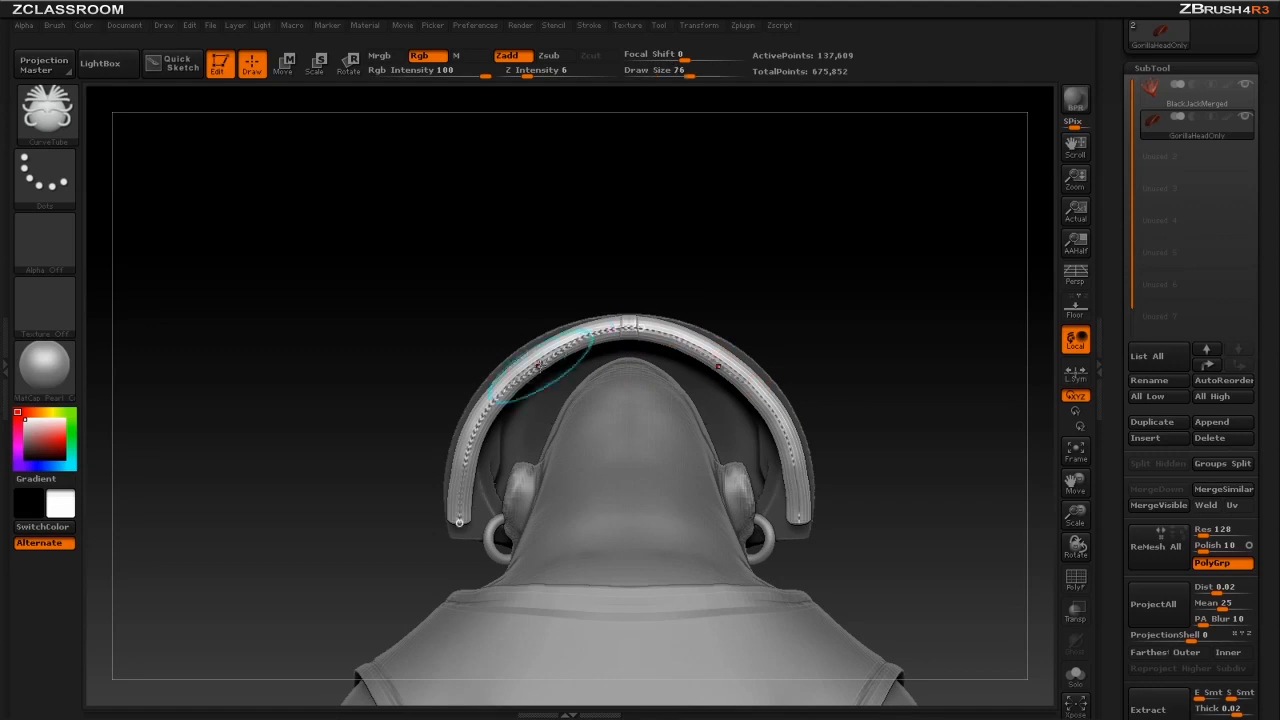
- Set the draw size to 15 and regenerate the rim tube along its curve
key(s)
drag(788, 264, 802, 265)
mouse_move(739, 296)
mouse_down()
mouse_move(650, 285)
mouse_move(566, 297)
mouse_move(669, 266)
mouse_move(700, 234)
mouse_up()
key(s)
click(549, 337)
drag(767, 288, 832, 289)
drag(698, 351, 834, 291)
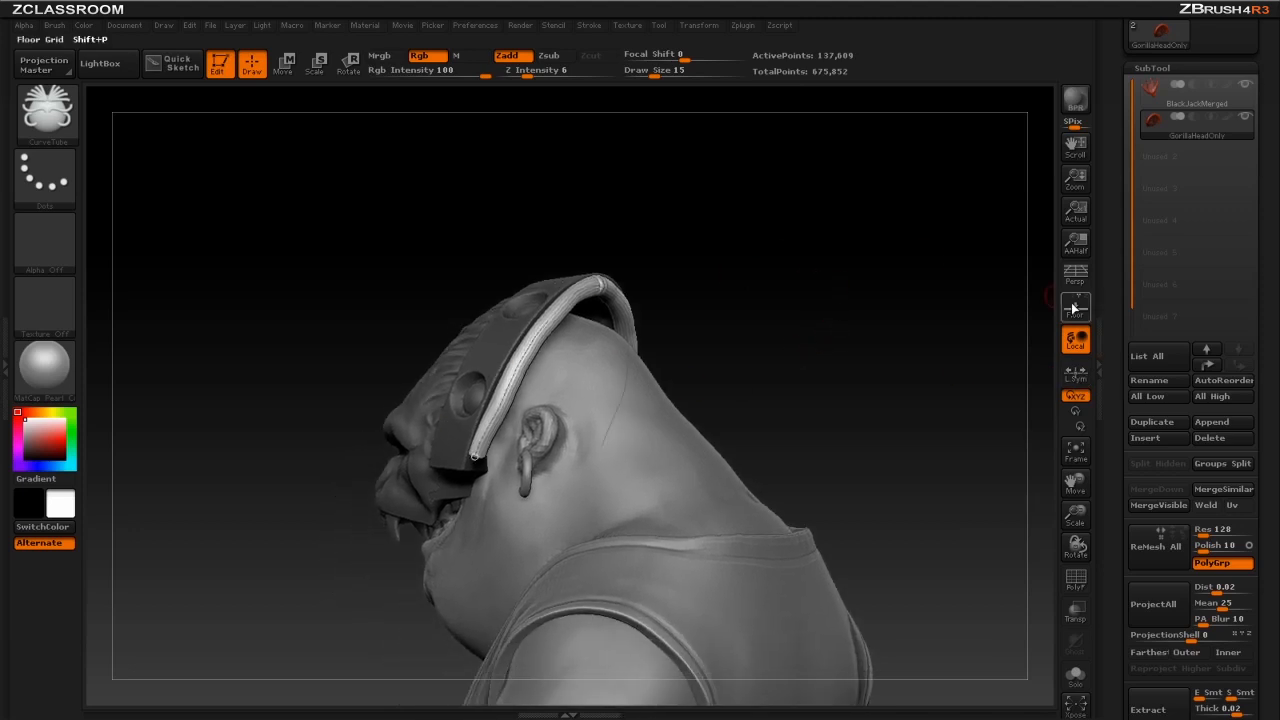
- Turn on the Group option of DynaMesh for the gorilla head subtool
drag(1111, 396, 1105, 196)
click(1207, 330)
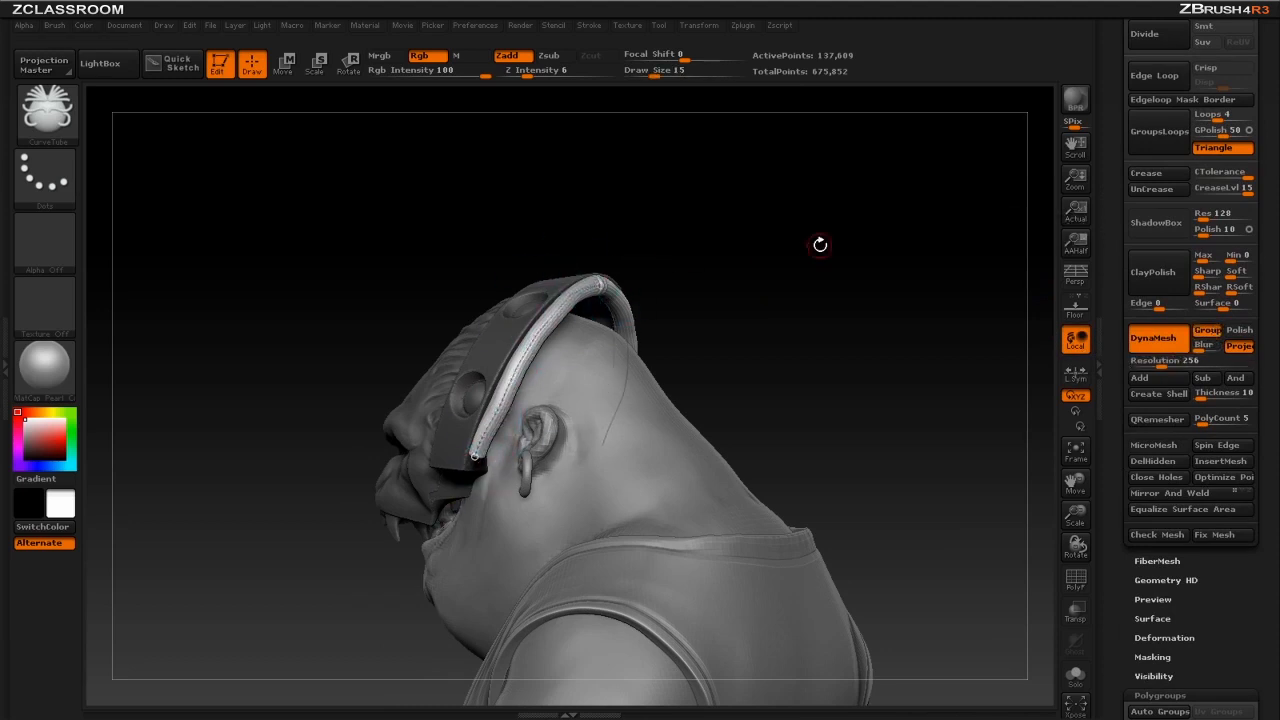
drag(766, 259, 772, 269)
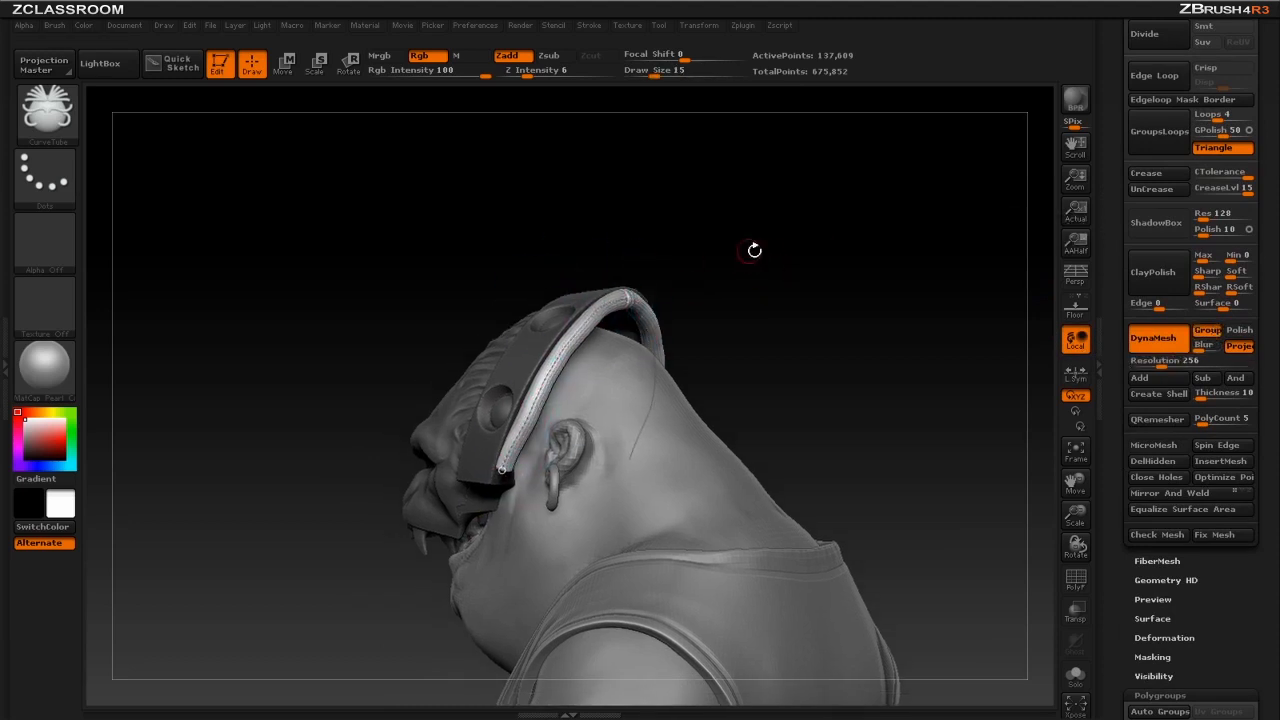
- Remesh the gorilla mask with grouped DynaMesh and show its polygroups with the polyframe display
ctrl+drag(876, 215, 920, 275)
ctrl+drag(868, 219, 938, 318)
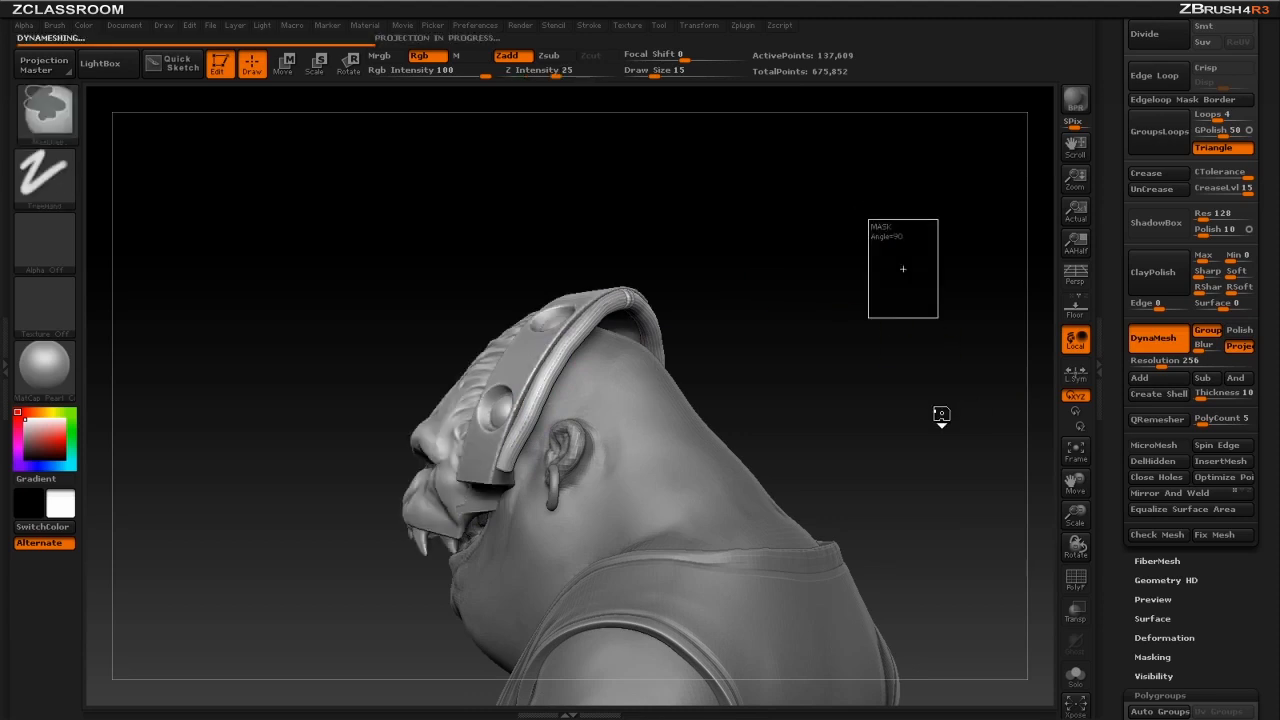
click(1073, 586)
drag(786, 322, 649, 341)
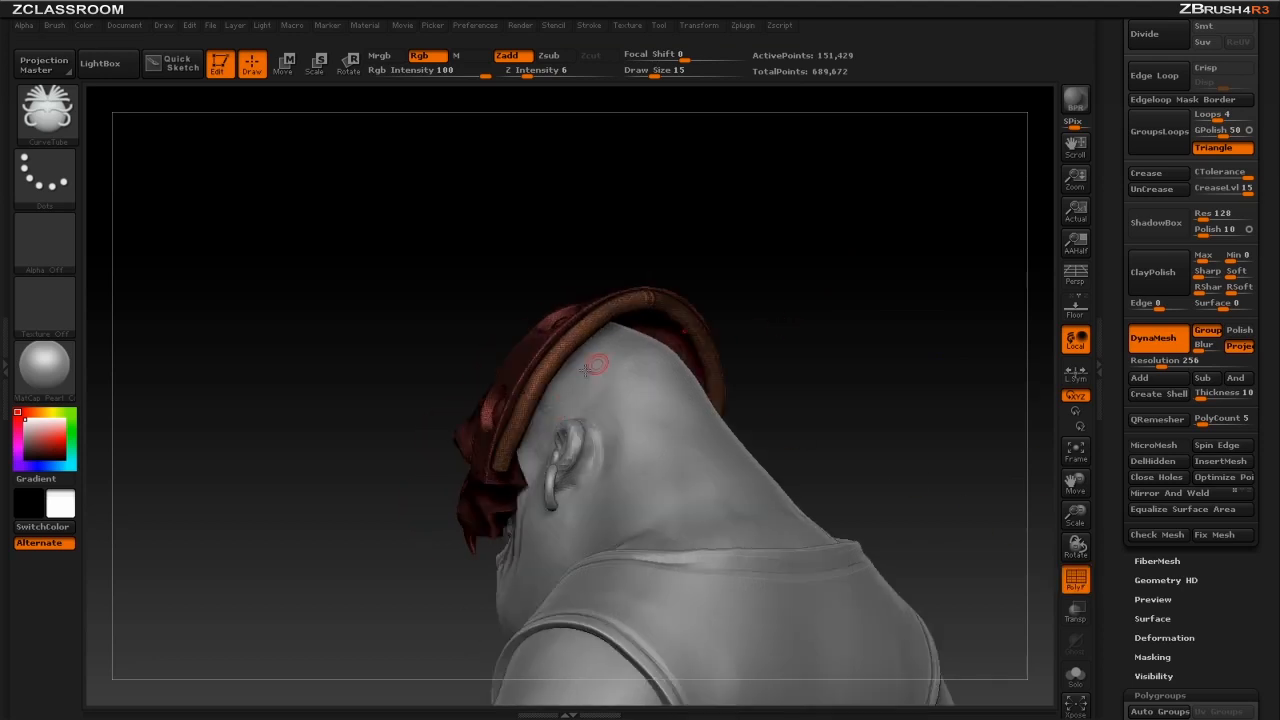
- Isolate the rim tube's polygroup to check it, show the whole mask again and turn off the polyframe display
ctrl+shift+click(556, 362)
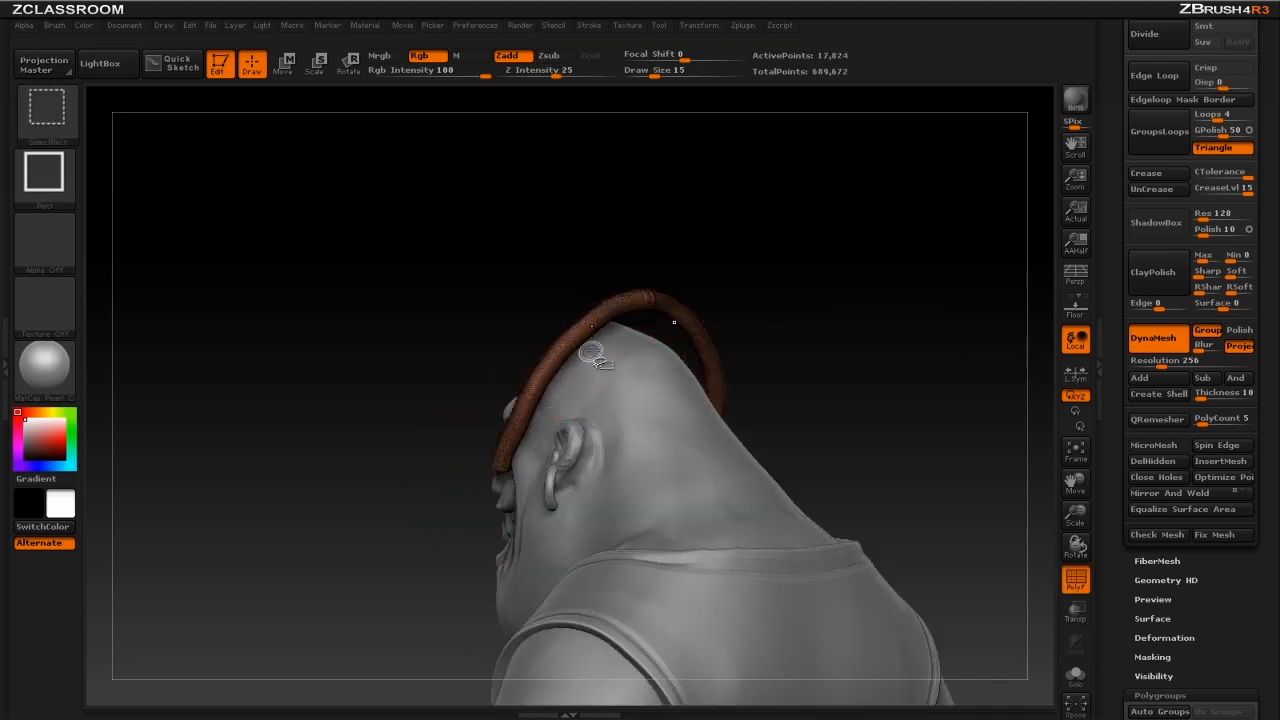
drag(865, 319, 889, 322)
ctrl+click(888, 320)
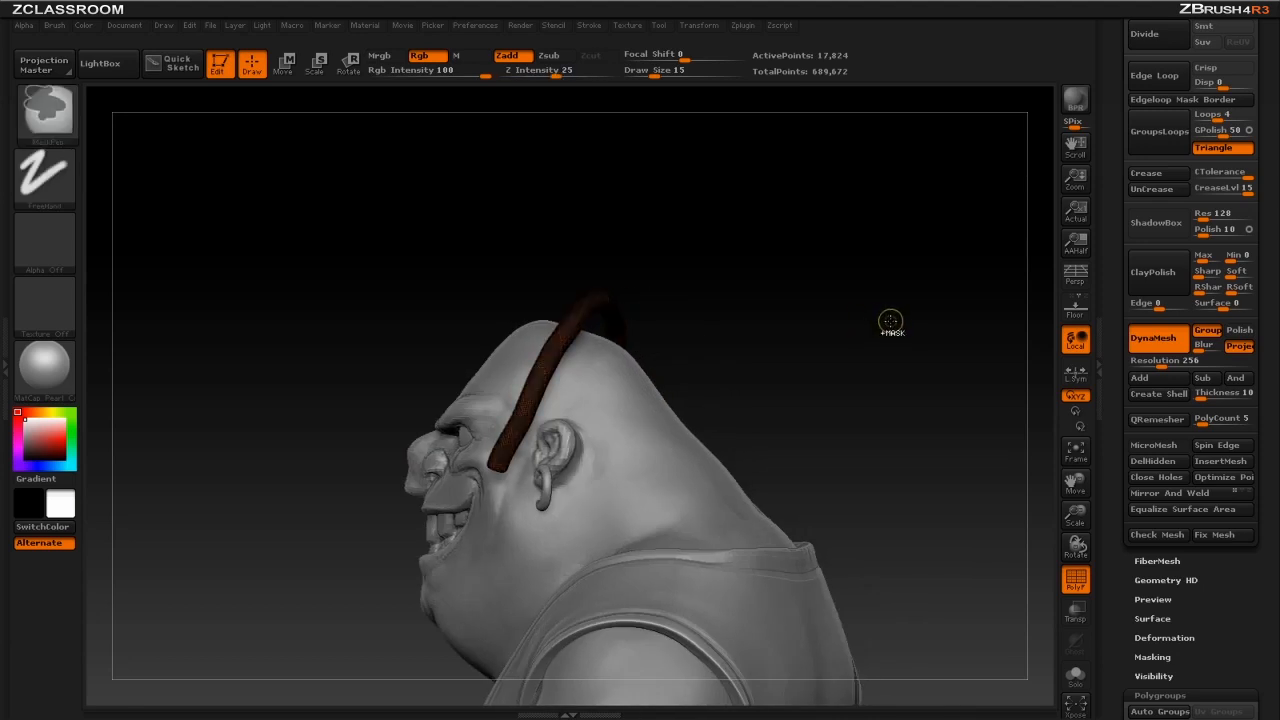
ctrl+shift+click(871, 331)
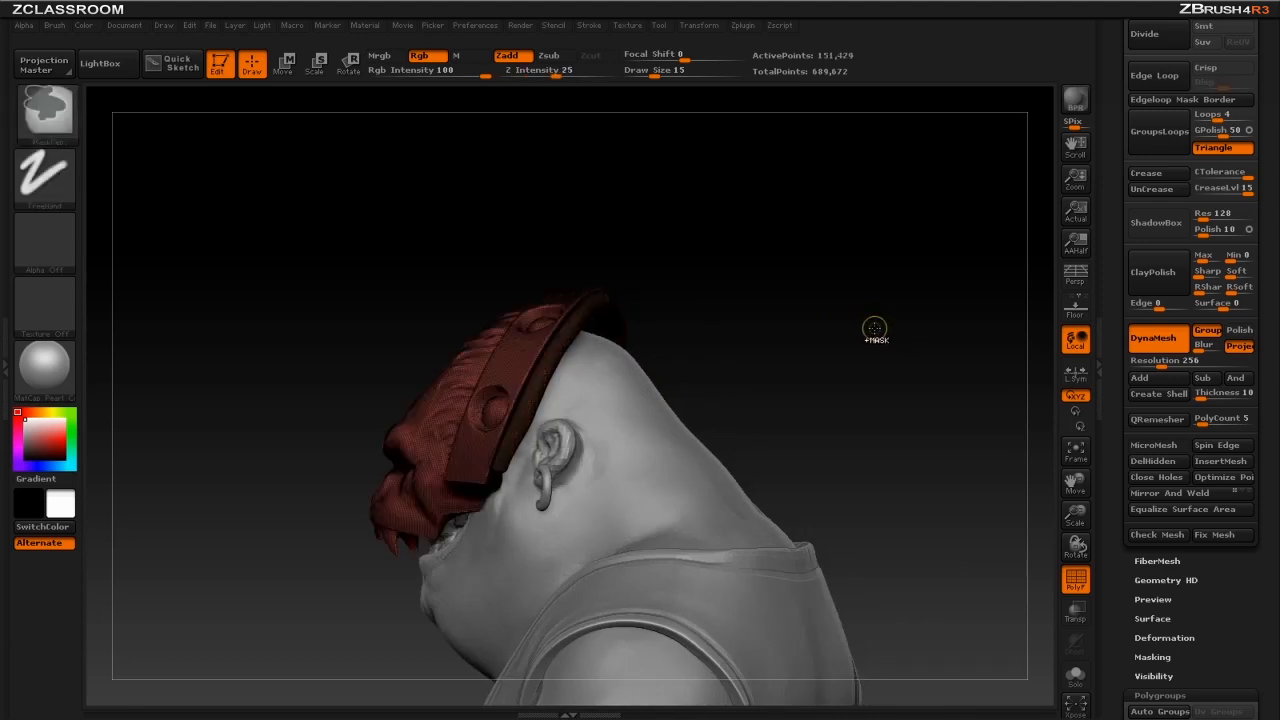
ctrl+click(874, 329)
click(1065, 586)
- Push the sides of the rim tube outward towards the mask's edge with the Move brush at draw size 90
mouse_move(849, 338)
mouse_down()
mouse_move(876, 349)
mouse_move(760, 360)
mouse_up()
key(bracketright)
key(bracketright)
key(bracketright)
key(bracketright)
key(bracketright)
key(bracketright)
key(bracketright)
key(bracketright)
key(b)
key(m)
key(v)
drag(521, 455, 510, 456)
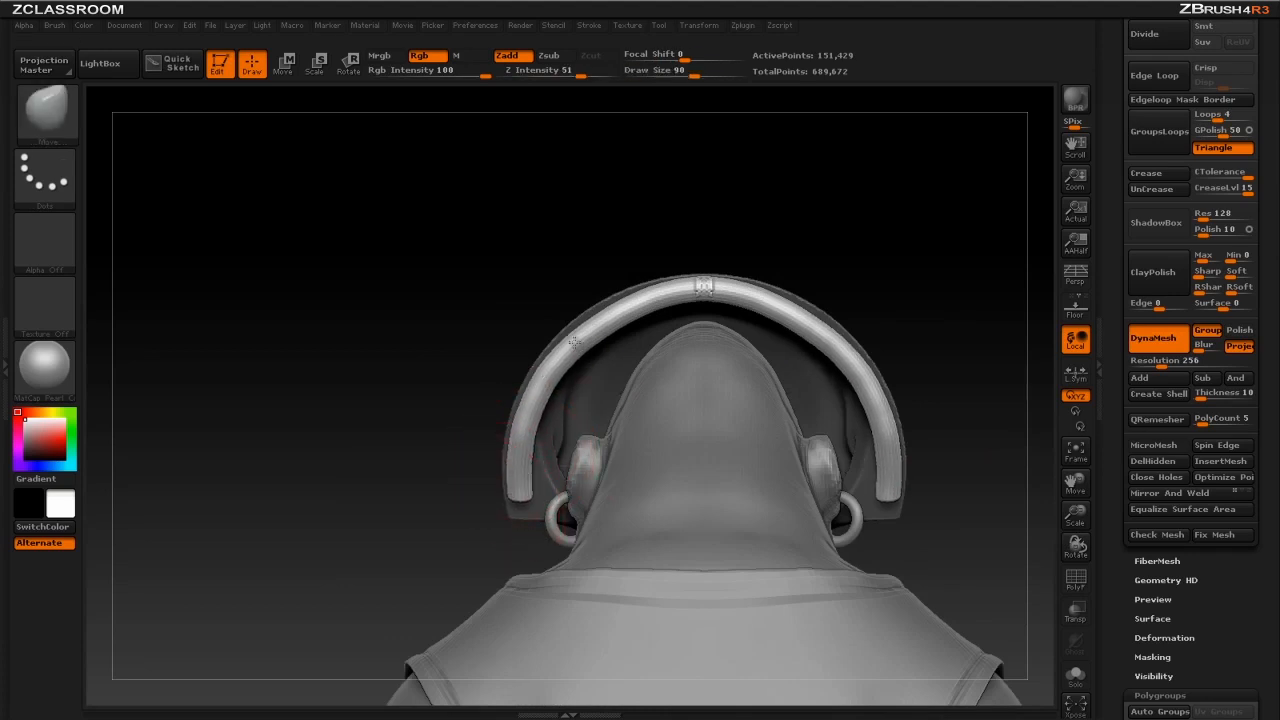
- Smooth the rim tube along its arc, including the seam at the crown, with the Smooth Stronger brush
drag(880, 225, 857, 177)
key(shift)
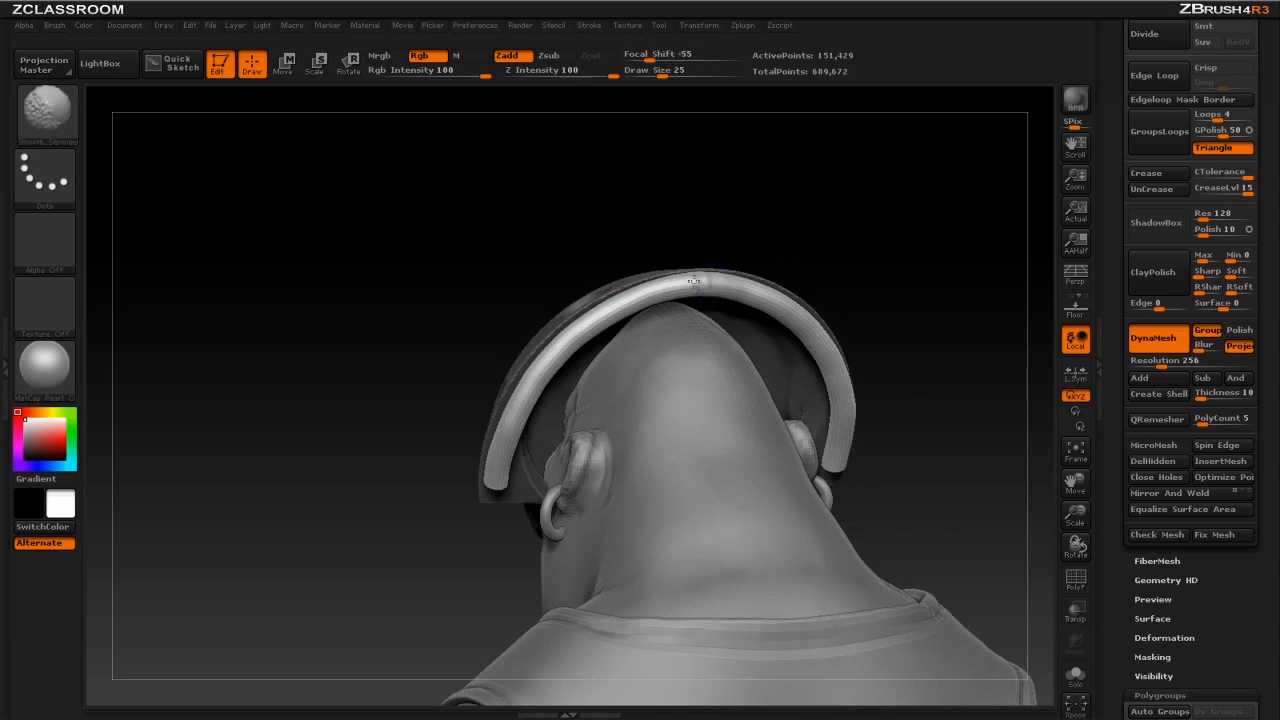
drag(847, 263, 880, 262)
key(bracketright)
key(bracketright)
key(bracketright)
mouse_move(503, 437)
shift+mouse_down()
mouse_move(789, 274)
mouse_move(910, 385)
mouse_move(1020, 385)
shift+mouse_up()
shift+drag(826, 274, 677, 371)
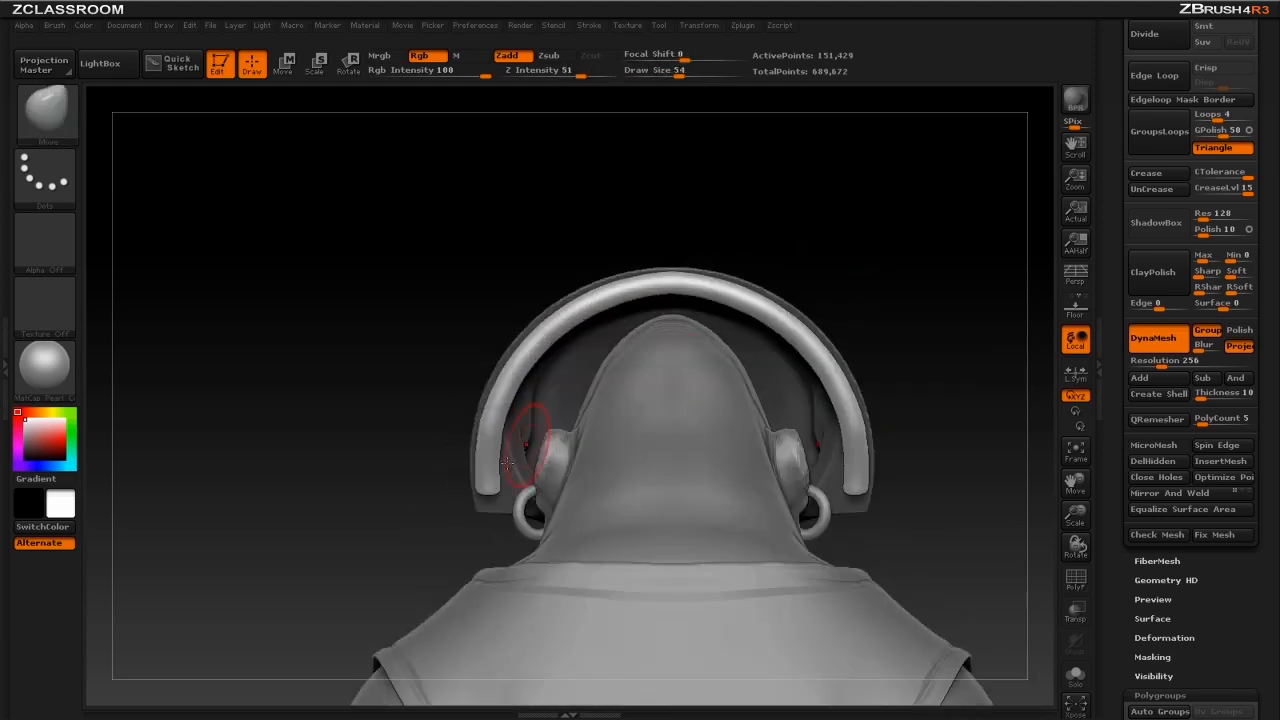
- Move the lower ends and sides of the rim tube against the mask's back edge with a larger Move brush
mouse_move(493, 486)
mouse_down()
mouse_move(485, 514)
mouse_move(483, 497)
mouse_up()
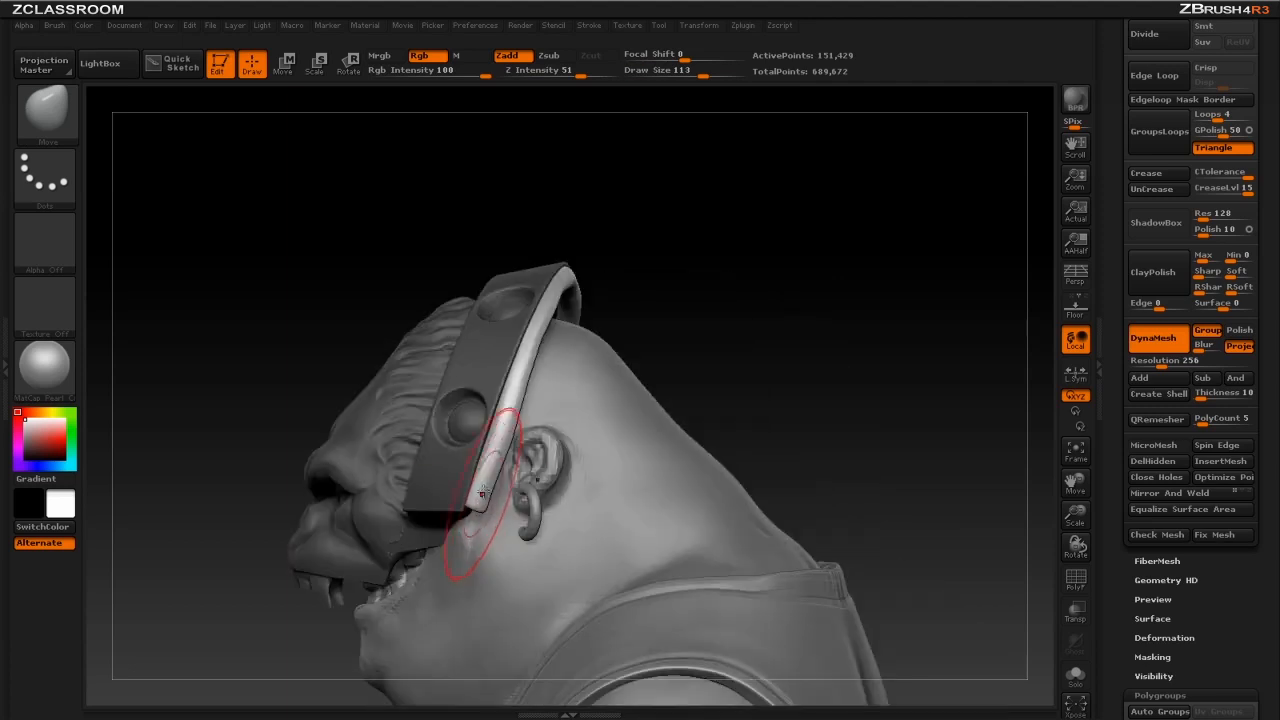
drag(680, 316, 700, 350)
key(bracketright)
key(bracketright)
key(bracketright)
key(bracketright)
key(bracketright)
mouse_move(590, 265)
mouse_down()
mouse_move(622, 312)
mouse_move(522, 379)
mouse_up()
- Set the draw size to 74 and refine the upper arc of the rim tube to follow the mask's edge
key(bracketleft)
key(bracketleft)
key(bracketleft)
key(bracketleft)
key(bracketleft)
key(bracketleft)
key(bracketright)
key(bracketright)
key(bracketright)
mouse_move(730, 330)
mouse_down()
mouse_move(583, 336)
mouse_move(743, 271)
mouse_move(486, 286)
mouse_up()
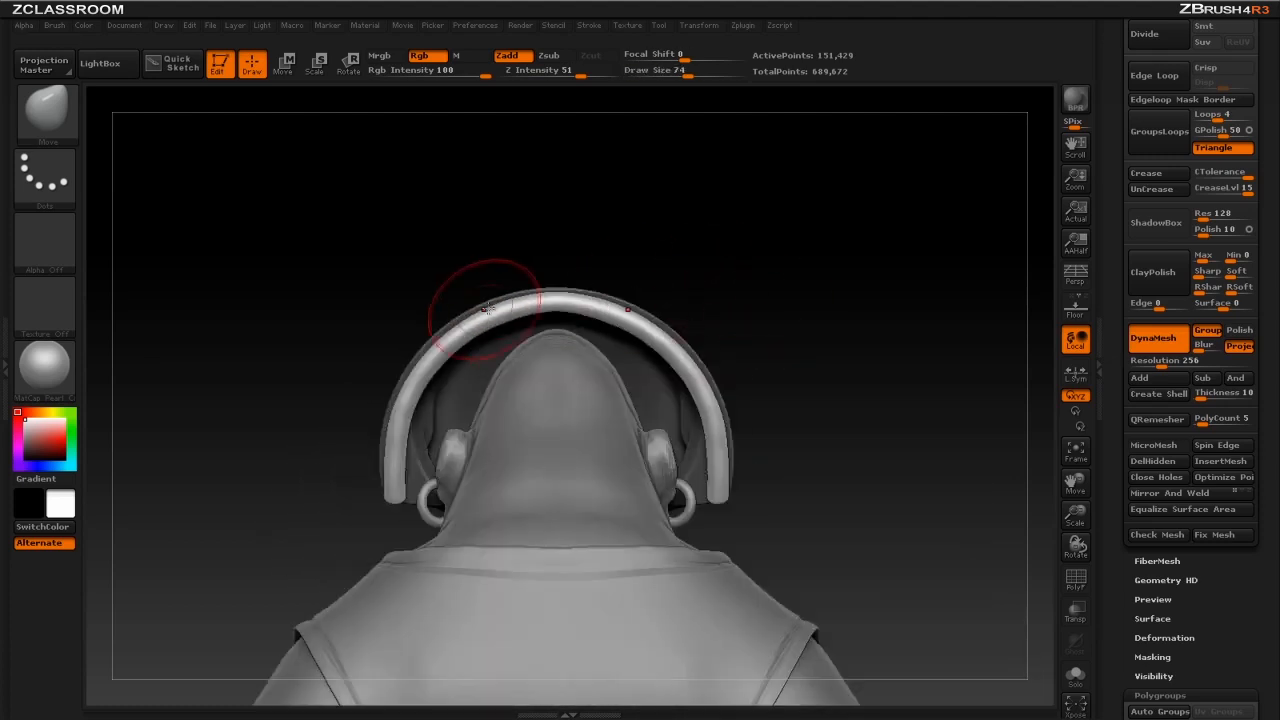
- Turn off the Group option of DynaMesh and remesh so the rim tube fuses with the mask
drag(903, 357, 808, 308)
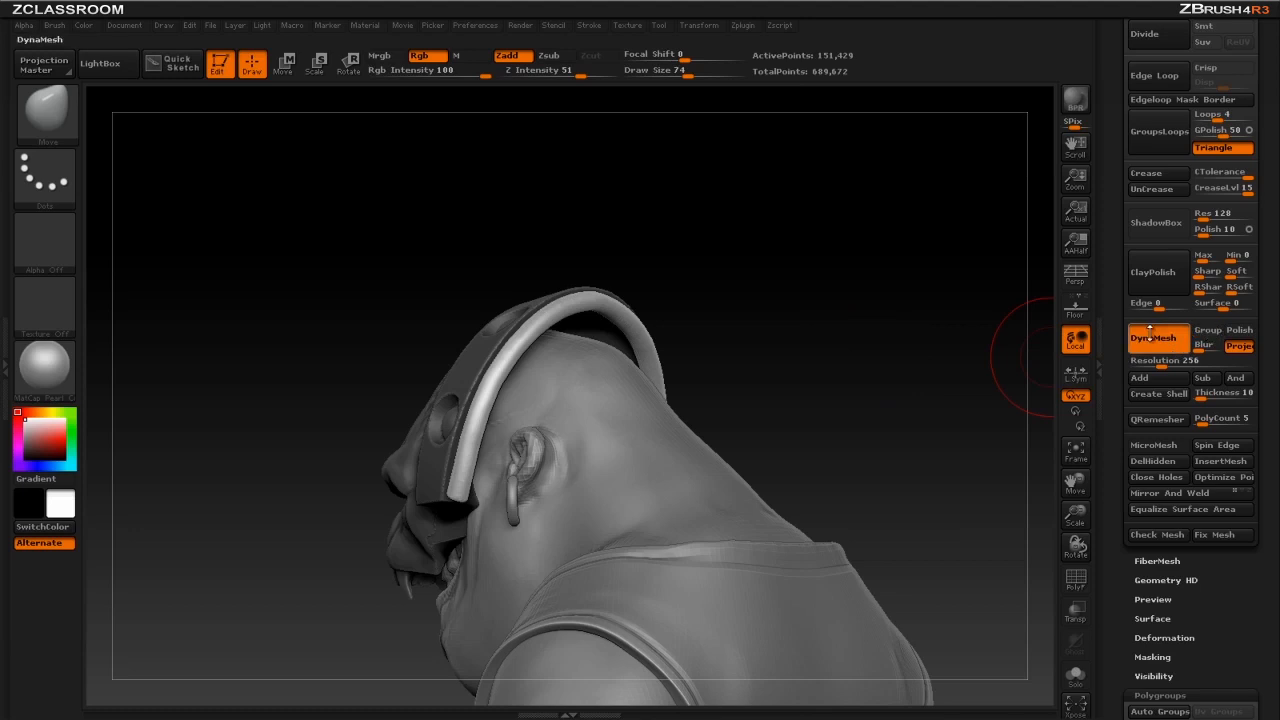
ctrl+drag(846, 243, 978, 406)
ctrl+drag(837, 261, 960, 398)
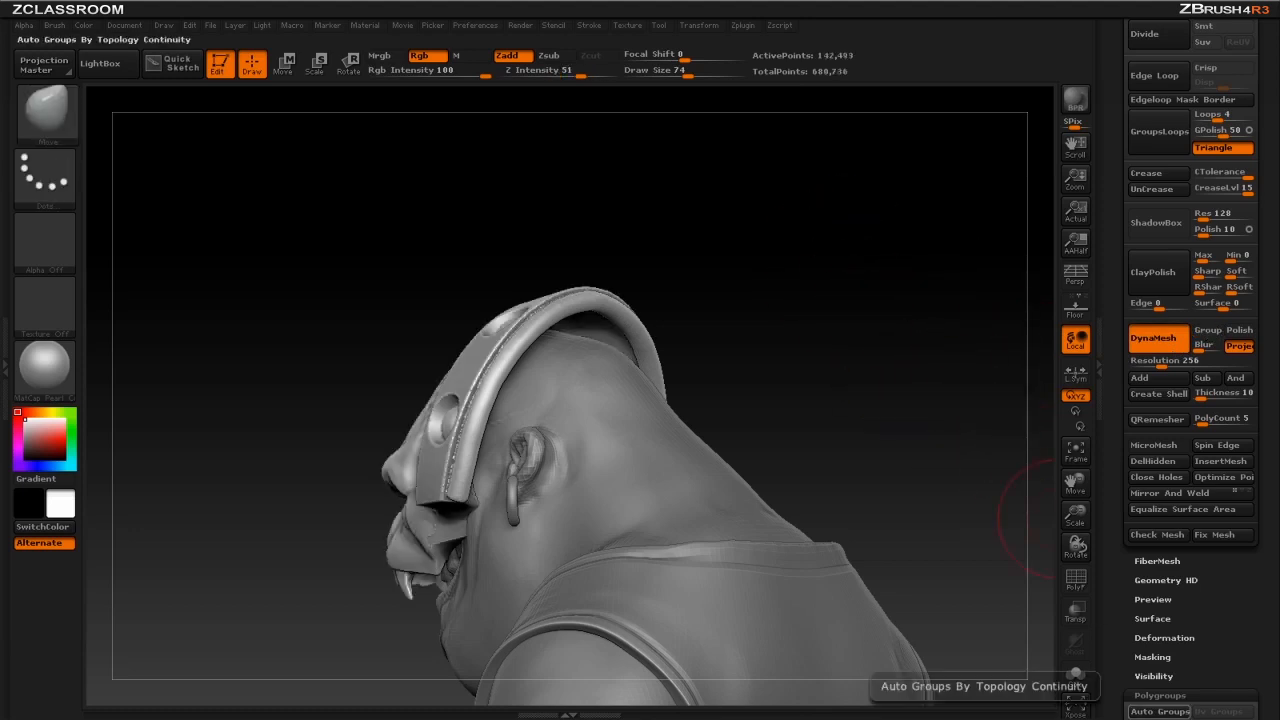
drag(895, 301, 912, 305)
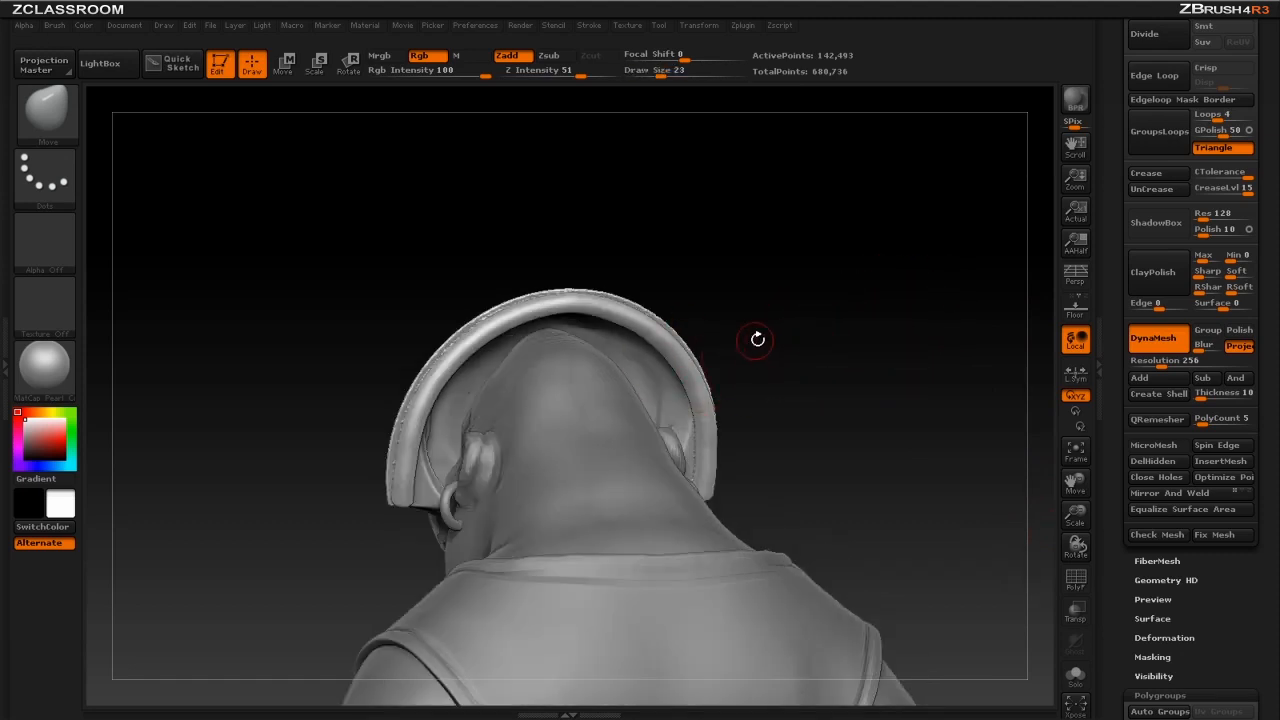
- Select the CurveSurface brush and set its draw size to 12
key(b)
key(c)
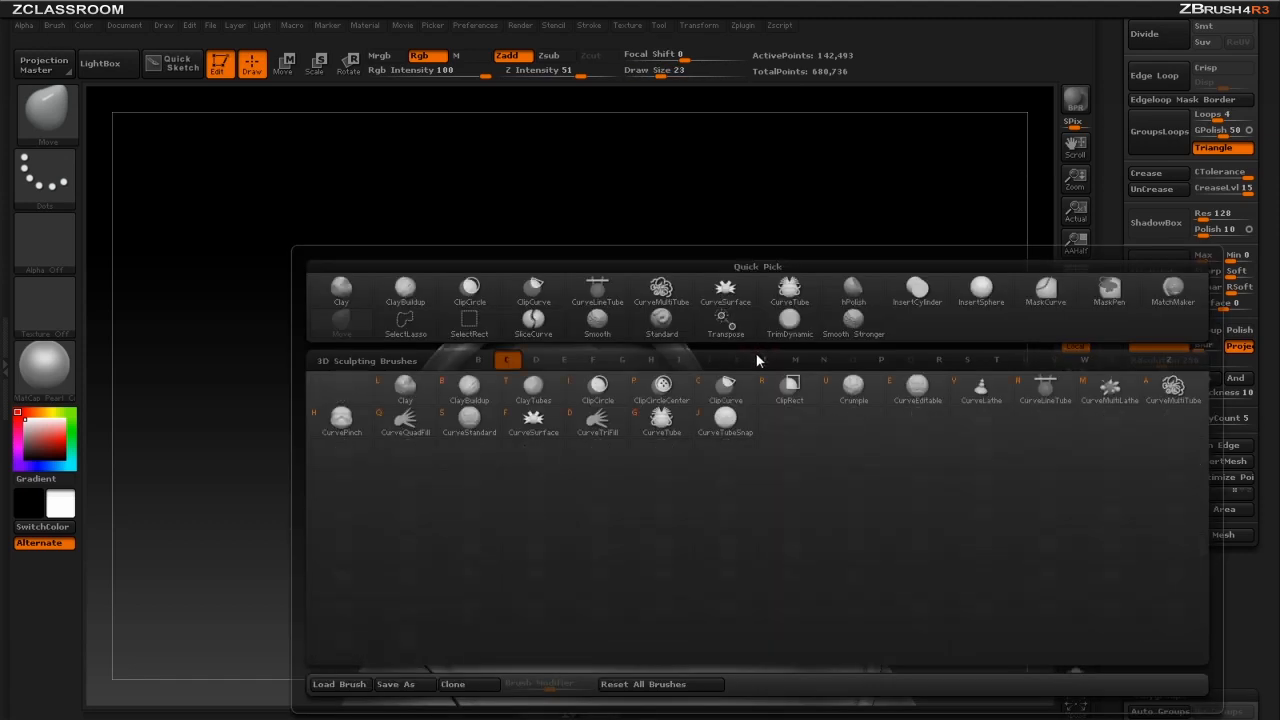
click(533, 418)
mouse_move(866, 351)
mouse_down()
mouse_move(871, 306)
mouse_move(920, 316)
mouse_move(830, 262)
mouse_up()
key(s)
click(806, 274)
mouse_move(707, 283)
mouse_down()
mouse_move(814, 223)
mouse_move(746, 290)
mouse_up()
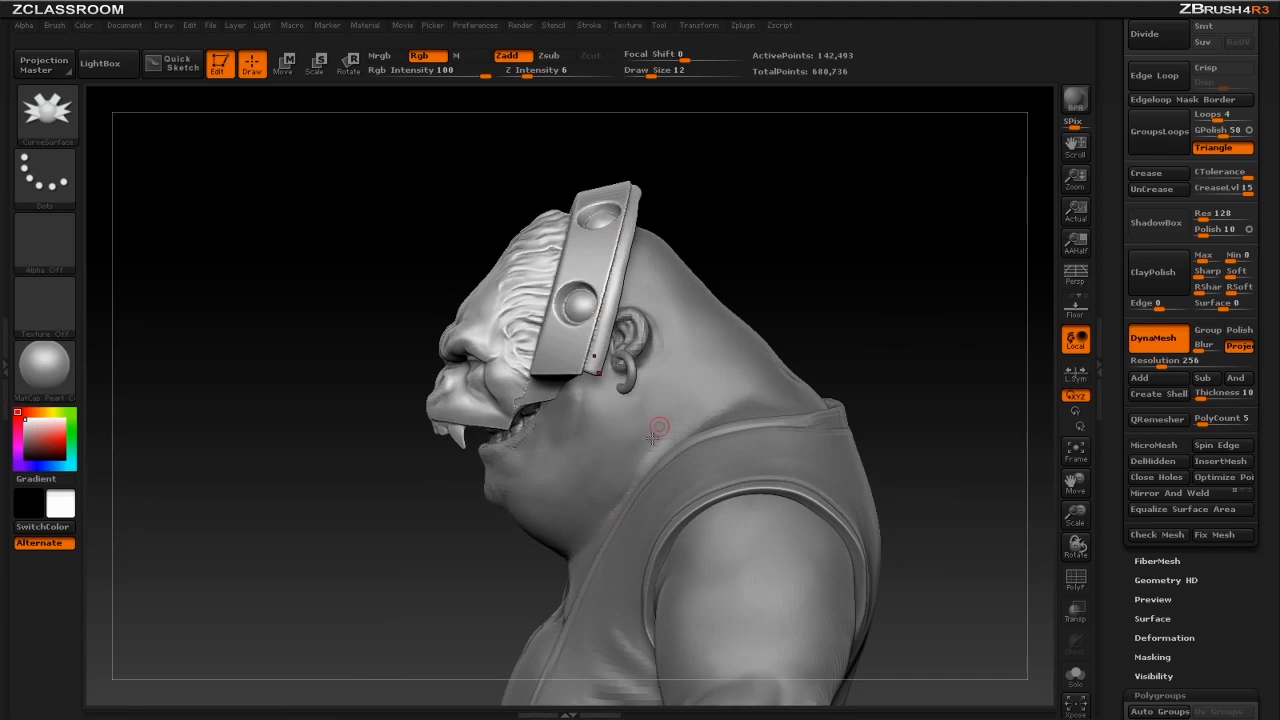
- Draw a series of symmetrical curves from the mask's back rim down to the shoulders to span a cloth surface
drag(762, 213, 615, 246)
mouse_move(866, 283)
mouse_down()
mouse_move(596, 377)
mouse_move(626, 524)
mouse_up()
mouse_move(912, 284)
alt+mouse_down()
mouse_move(851, 331)
mouse_move(740, 340)
alt+mouse_up()
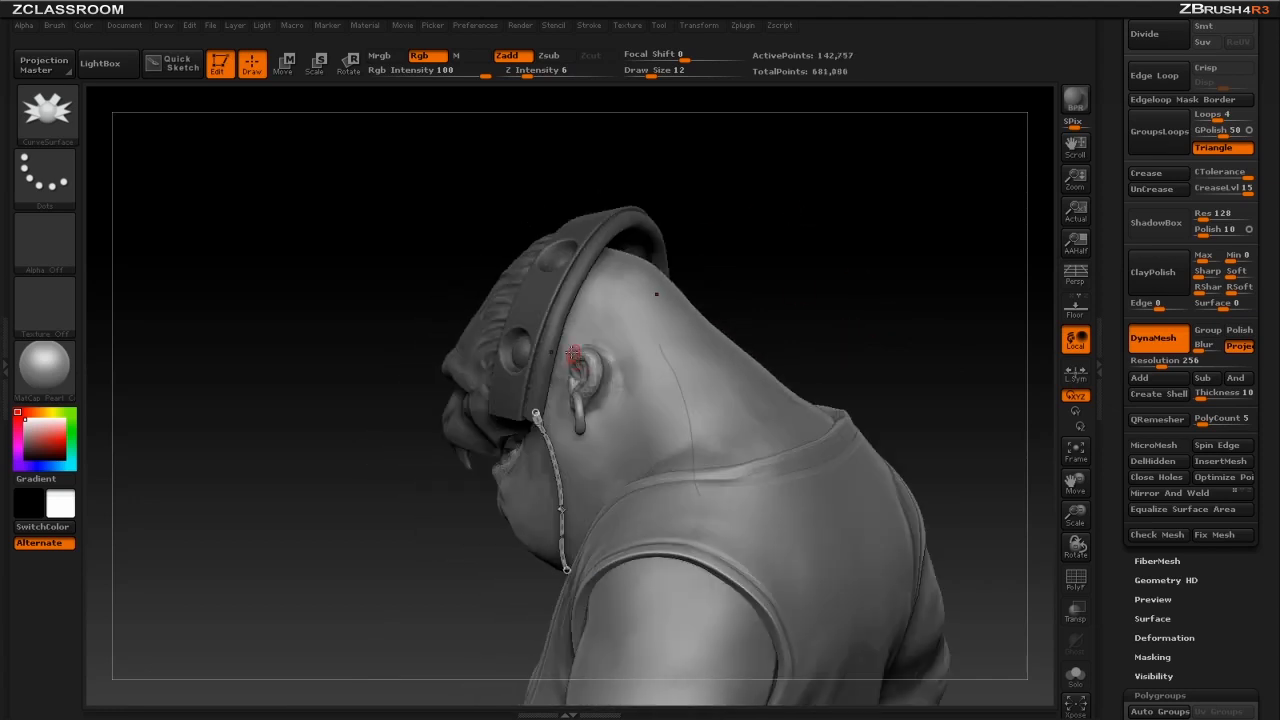
mouse_move(880, 290)
mouse_down()
mouse_move(817, 323)
mouse_move(760, 312)
mouse_up()
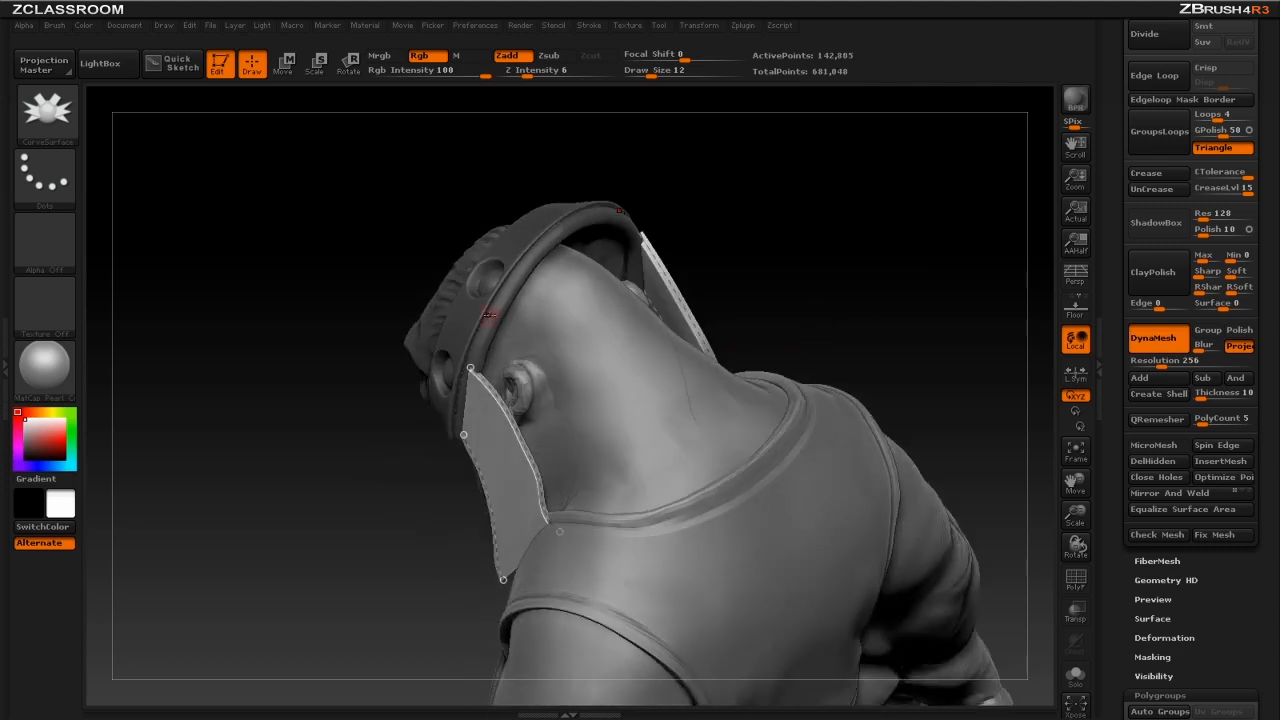
drag(658, 498, 662, 512)
mouse_move(880, 305)
mouse_down()
mouse_move(823, 349)
mouse_move(760, 340)
mouse_up()
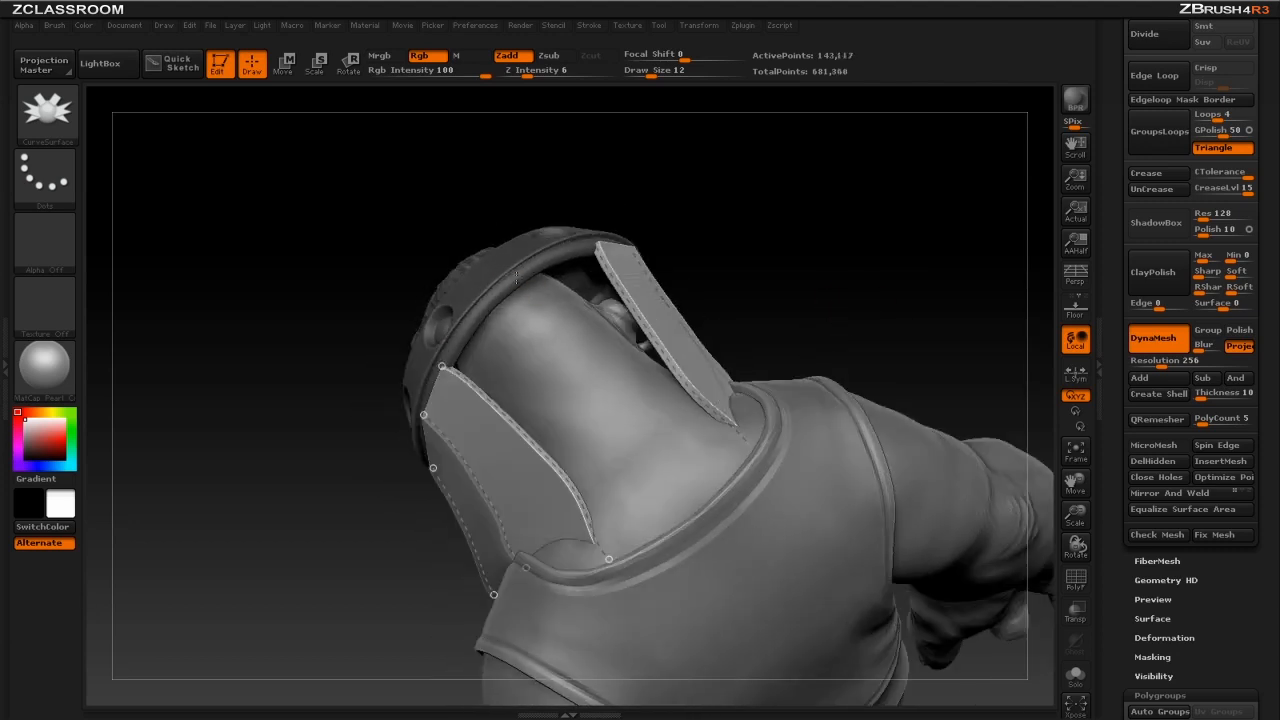
click(514, 281)
mouse_move(916, 308)
mouse_down()
mouse_move(946, 251)
mouse_move(906, 289)
mouse_move(870, 268)
mouse_move(842, 287)
mouse_up()
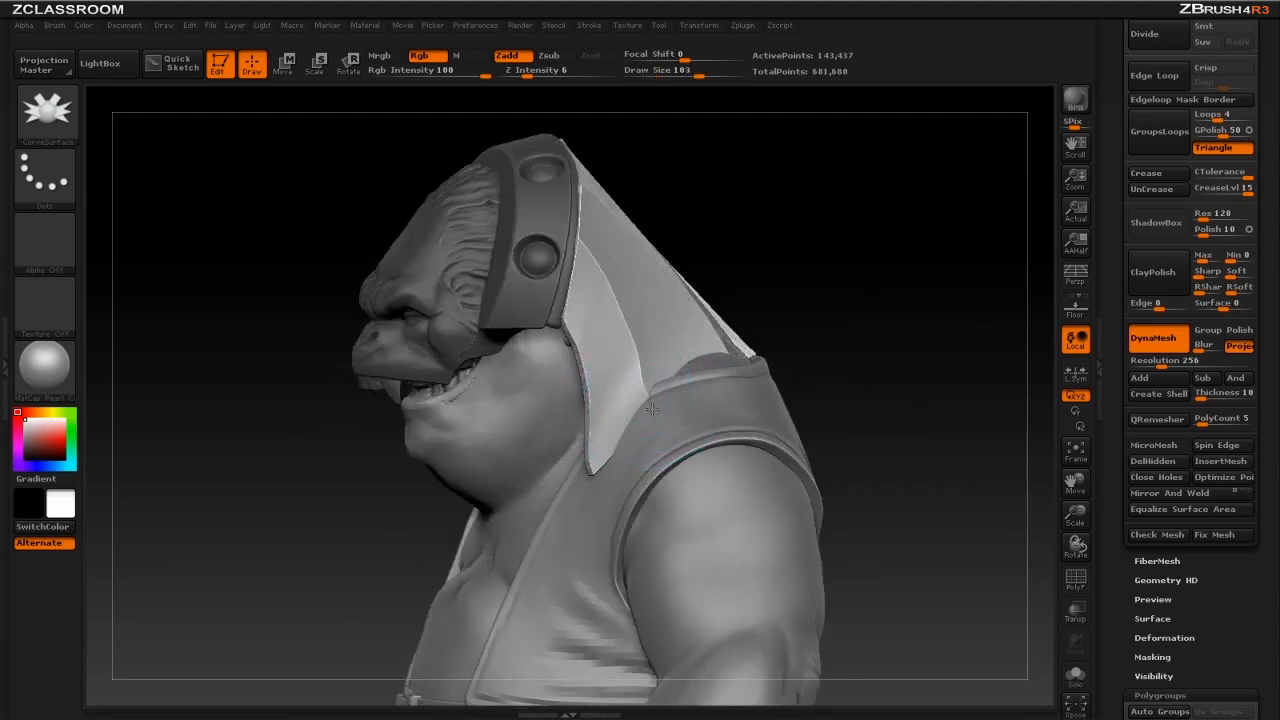
- Adjust the cloth surface's curves at draw size 103 so the panels hang from the mask's rim to the vest
drag(880, 358, 766, 362)
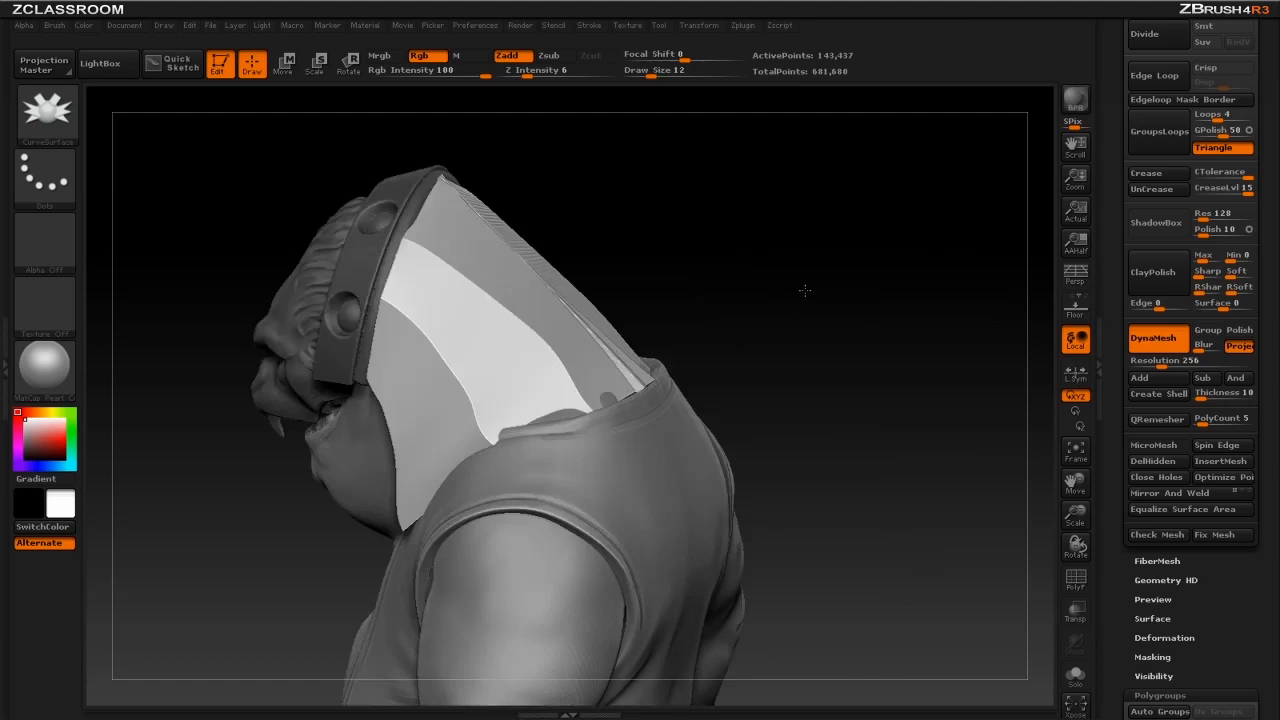
mouse_move(803, 289)
mouse_down()
mouse_move(837, 286)
mouse_move(808, 362)
mouse_up()
drag(700, 418, 677, 422)
click(654, 265)
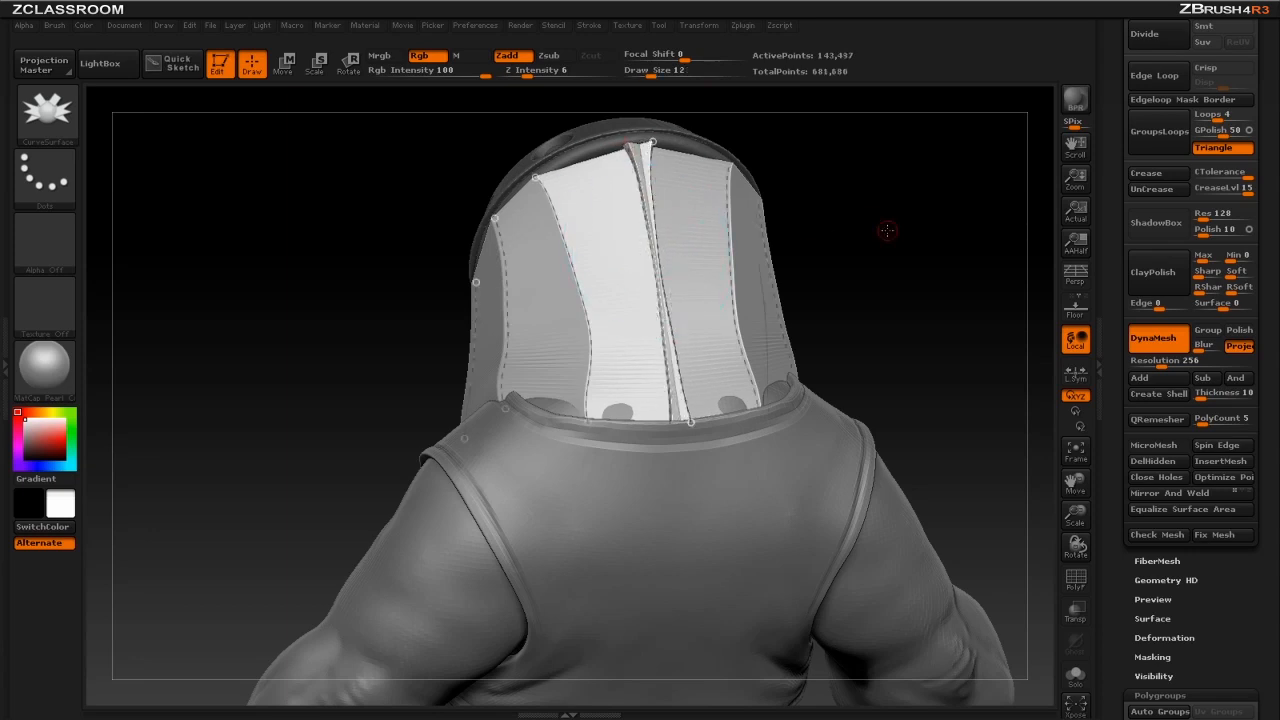
drag(876, 225, 914, 212)
drag(792, 227, 860, 290)
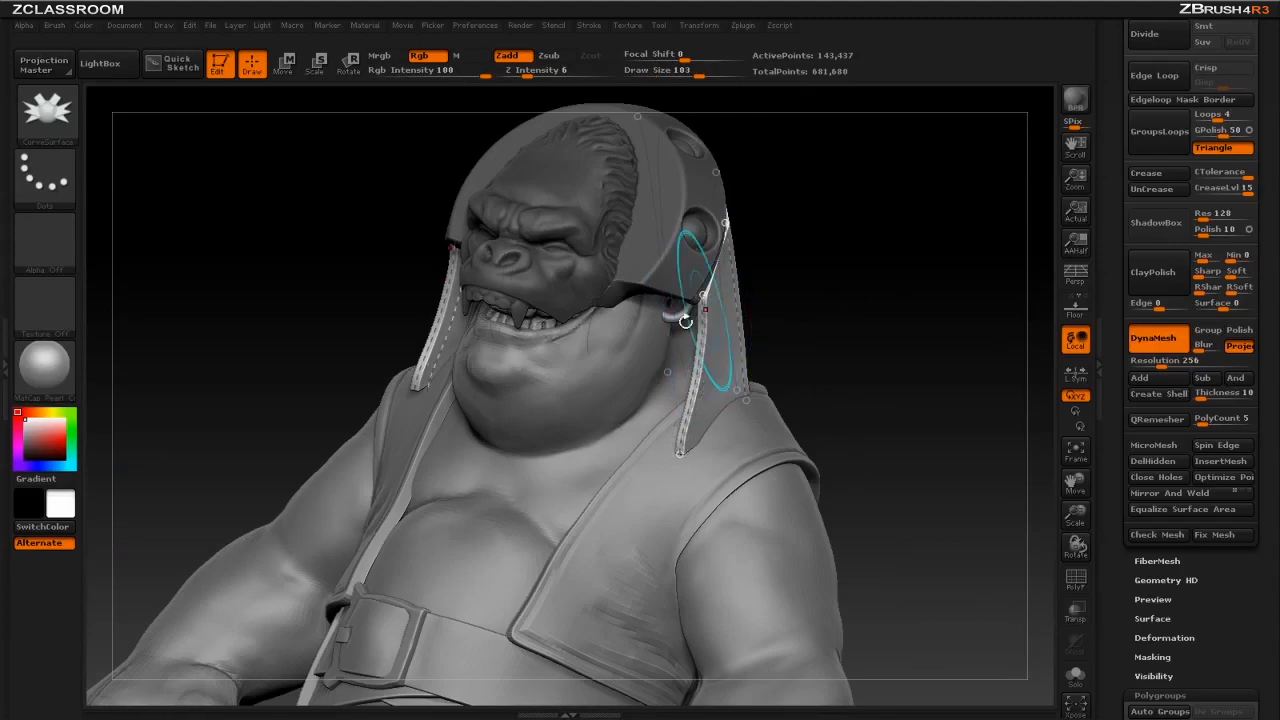
drag(835, 276, 891, 271)
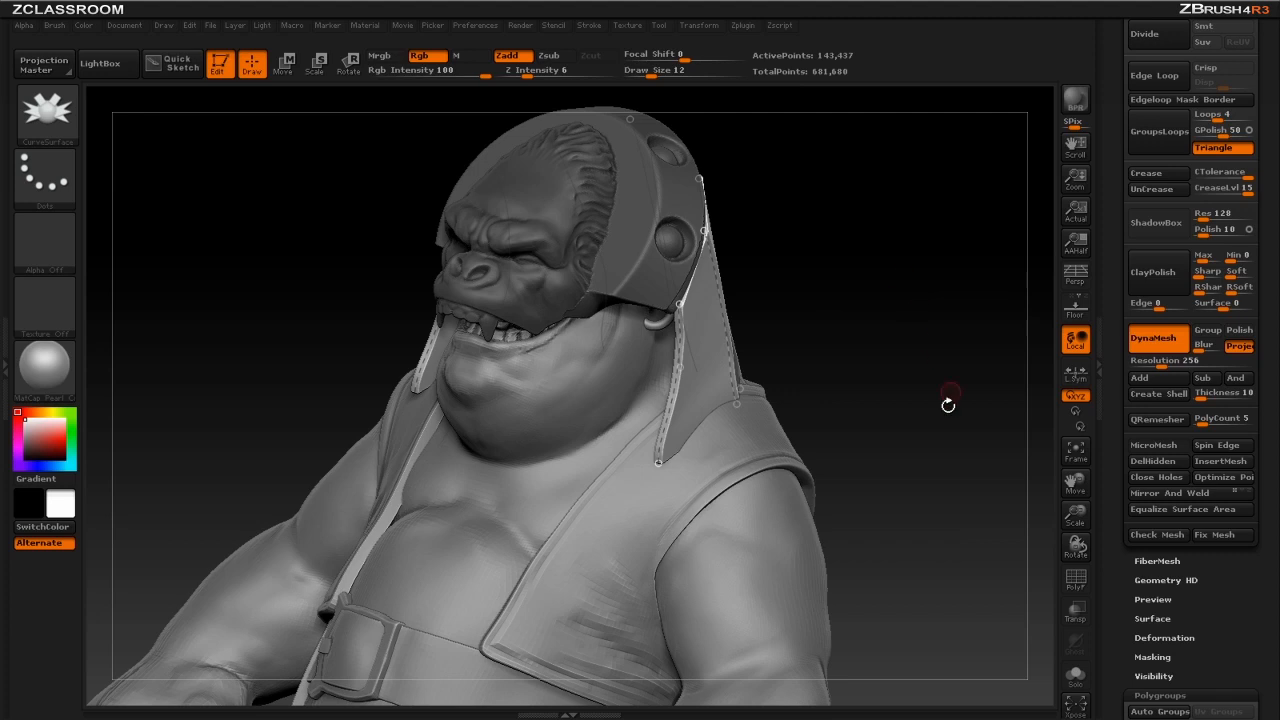
drag(942, 380, 883, 369)
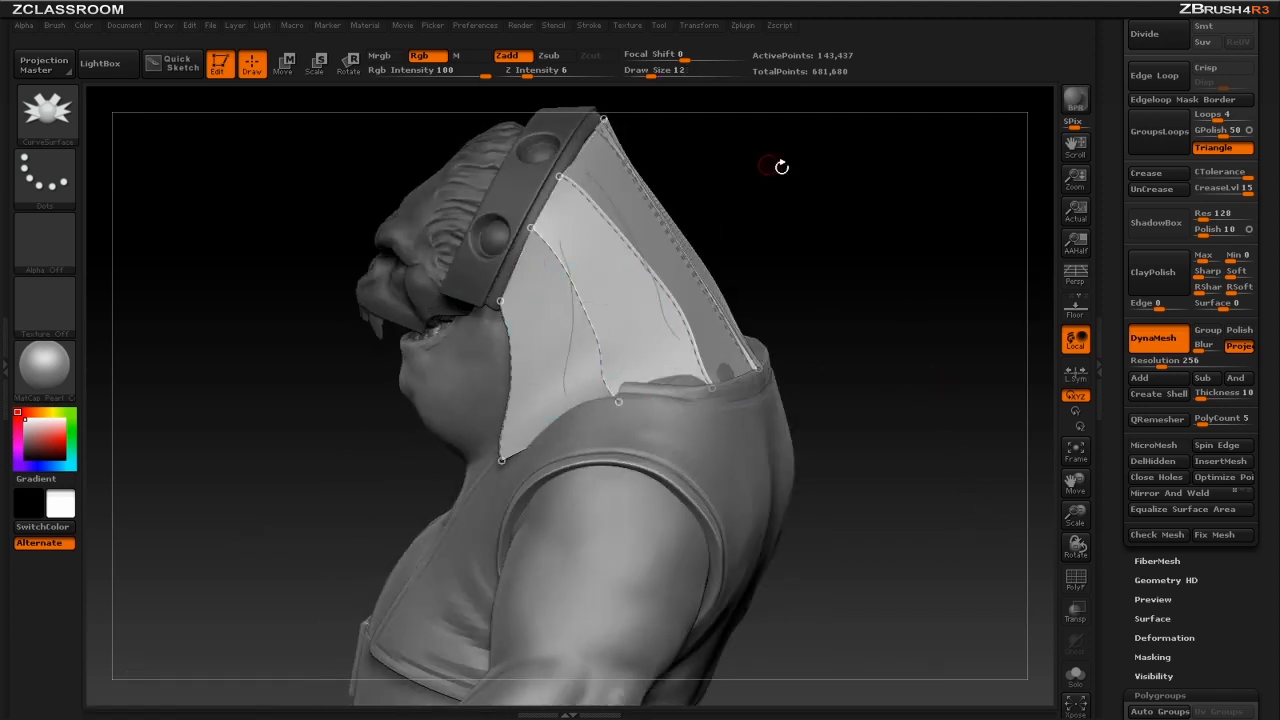
- Turn on the Group option of DynaMesh and remesh the mask together with the cloth surface
drag(880, 262, 877, 251)
key(ctrl)
ctrl+drag(888, 159, 1009, 316)
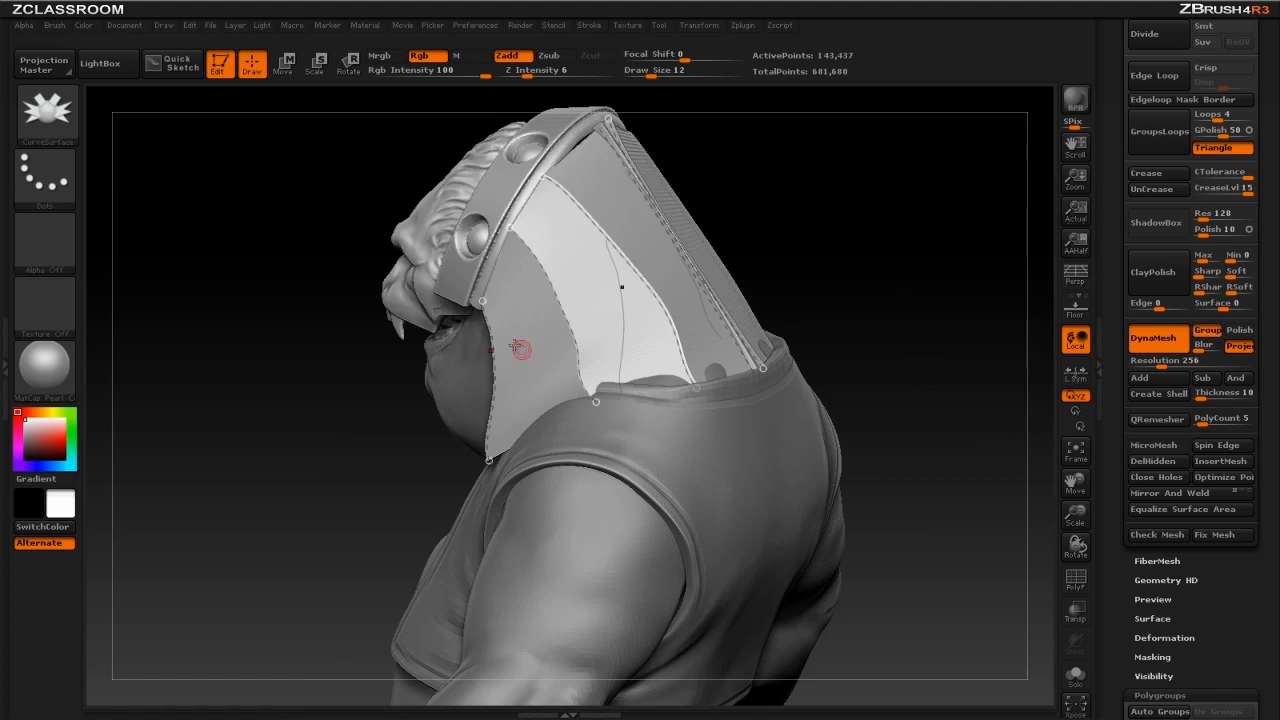
key(ctrl)
ctrl+drag(1027, 345, 998, 343)
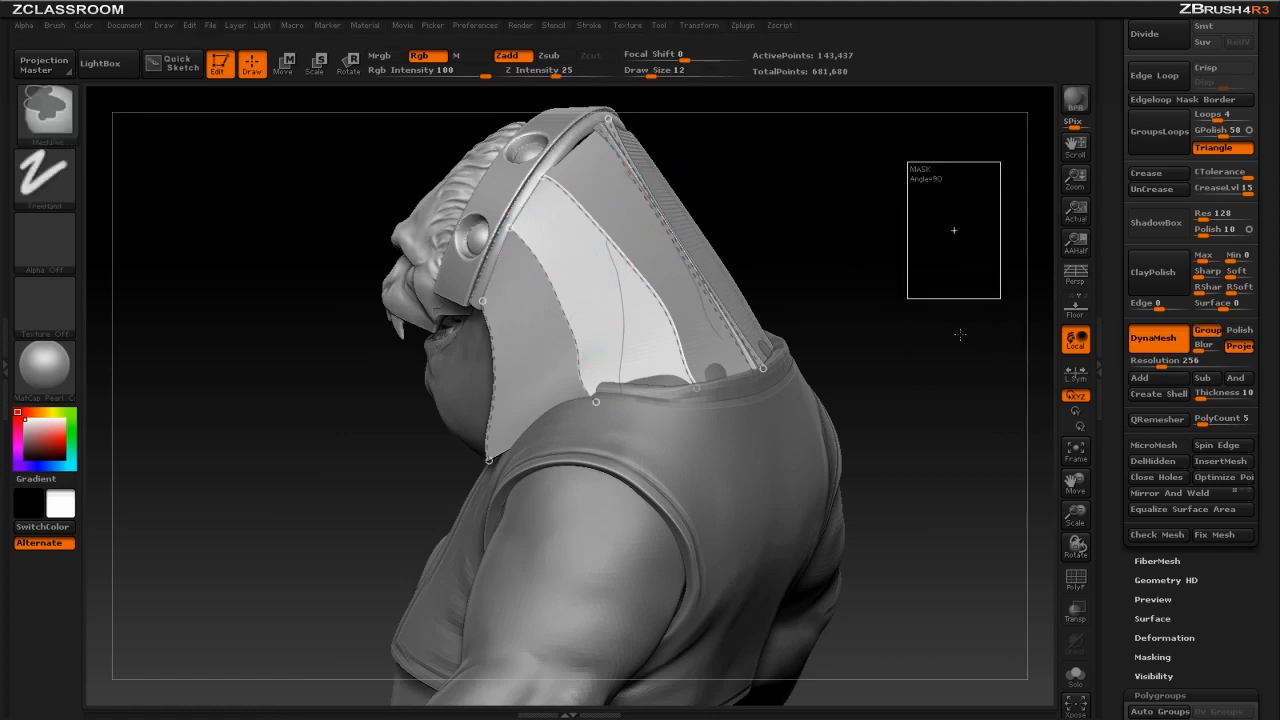
- Isolate the cloth surface and smooth its panel seams and front edge with the Smooth Stronger brush at draw size 41
mouse_move(872, 206)
mouse_down()
mouse_move(890, 278)
mouse_move(856, 277)
mouse_up()
key(ctrl+shift)
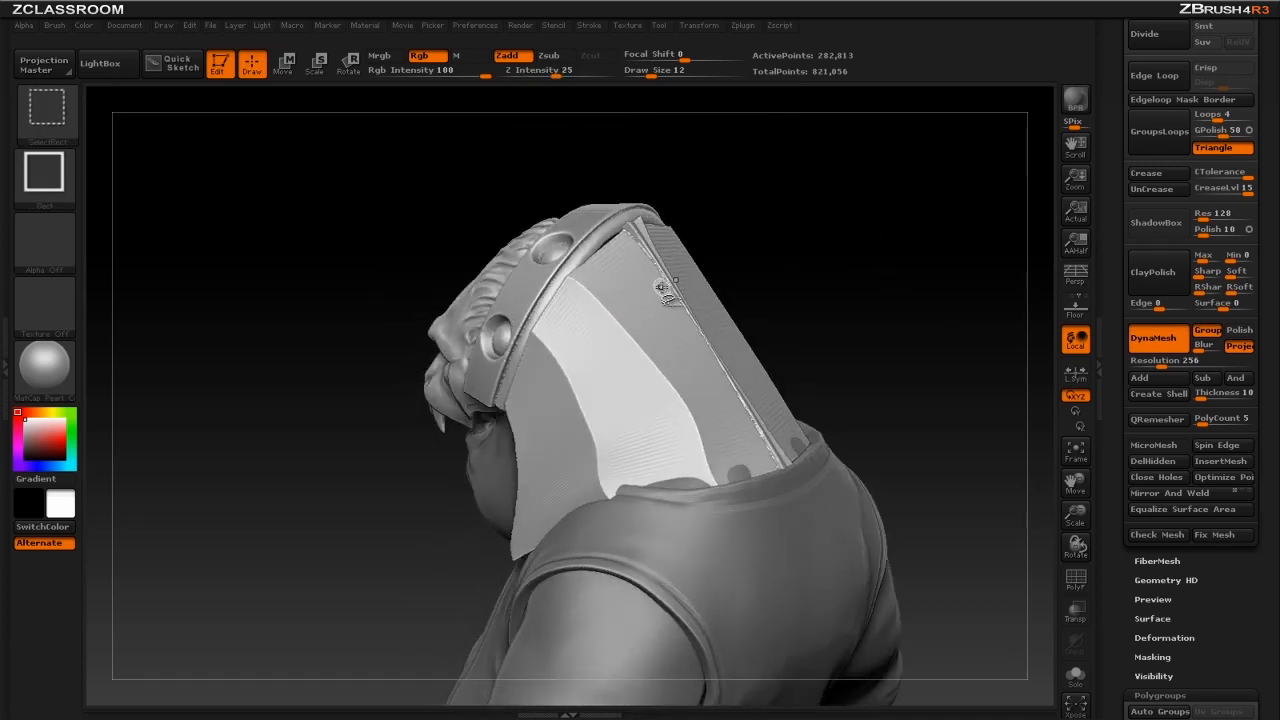
ctrl+shift+click(662, 287)
mouse_move(808, 214)
mouse_down()
mouse_move(705, 229)
mouse_move(640, 257)
mouse_up()
key(shift)
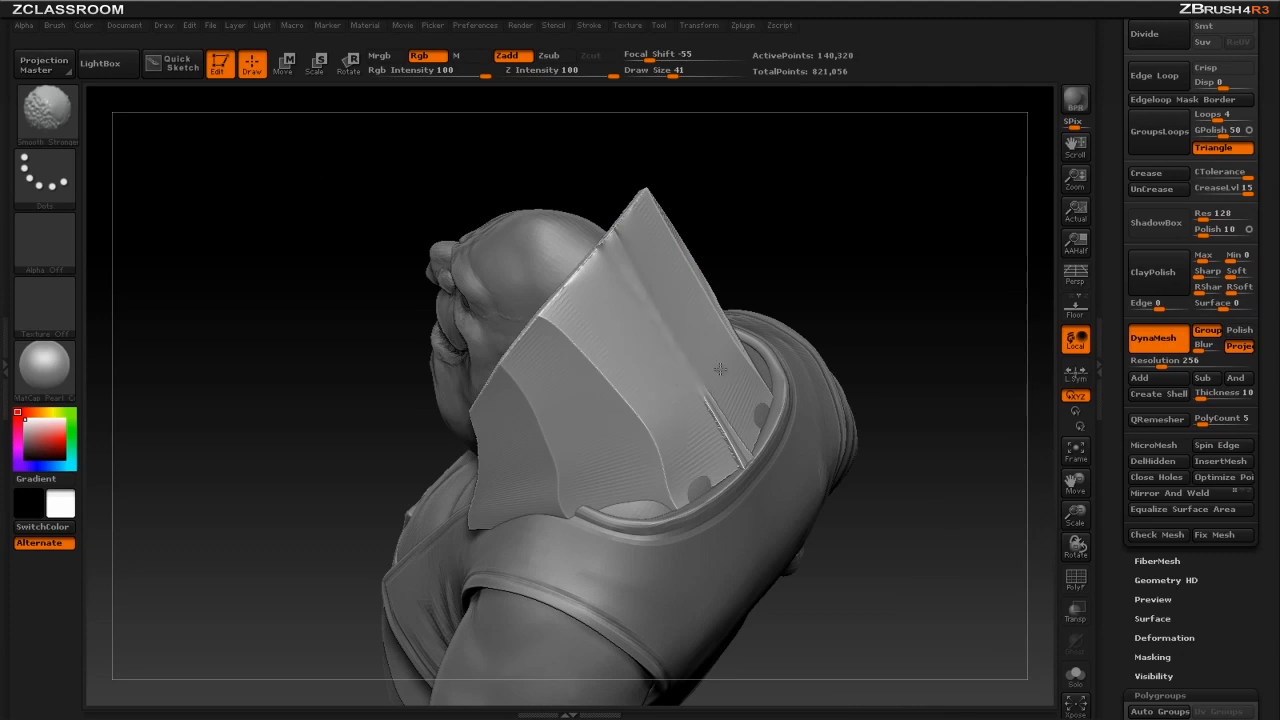
shift+drag(601, 283, 568, 285)
drag(760, 216, 870, 250)
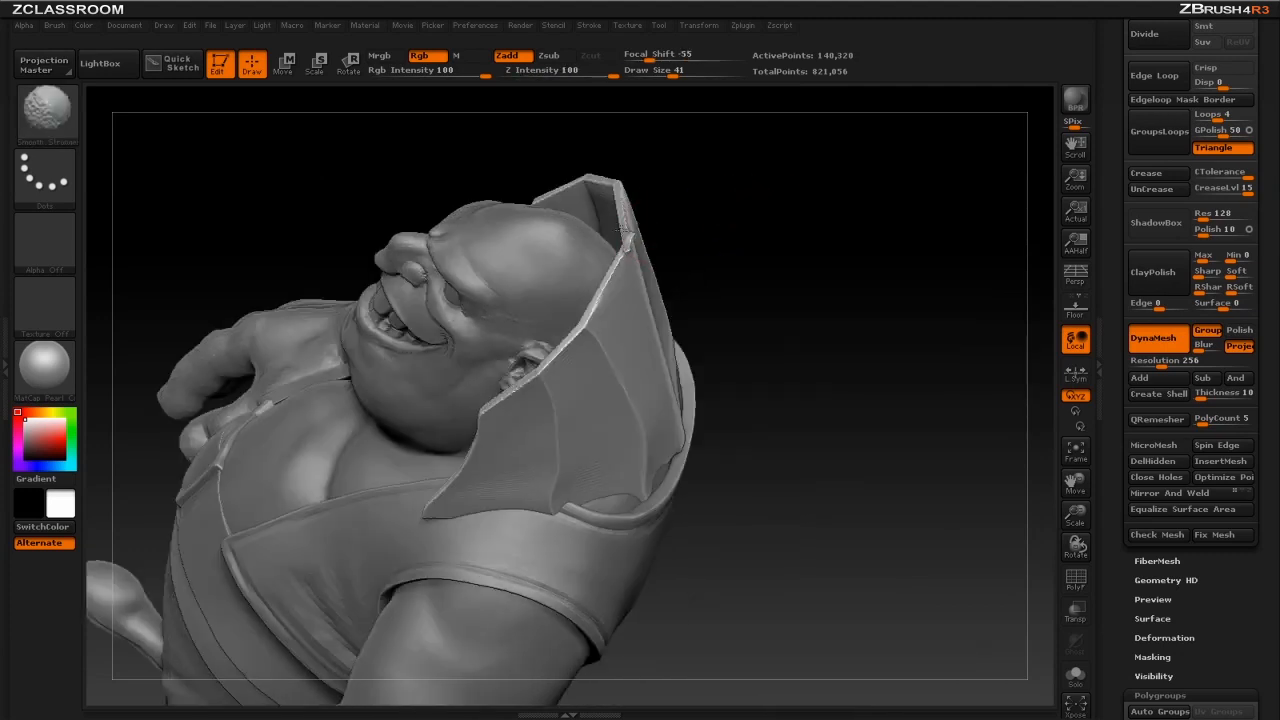
mouse_move(643, 237)
mouse_down()
mouse_move(743, 140)
mouse_move(791, 126)
mouse_move(641, 290)
mouse_move(577, 280)
mouse_up()
- Flatten the ridges between the cloth panels with the TrimDynamic brush at draw size 68
mouse_move(760, 180)
mouse_down()
mouse_move(797, 211)
mouse_move(571, 319)
mouse_up()
key(bracketright)
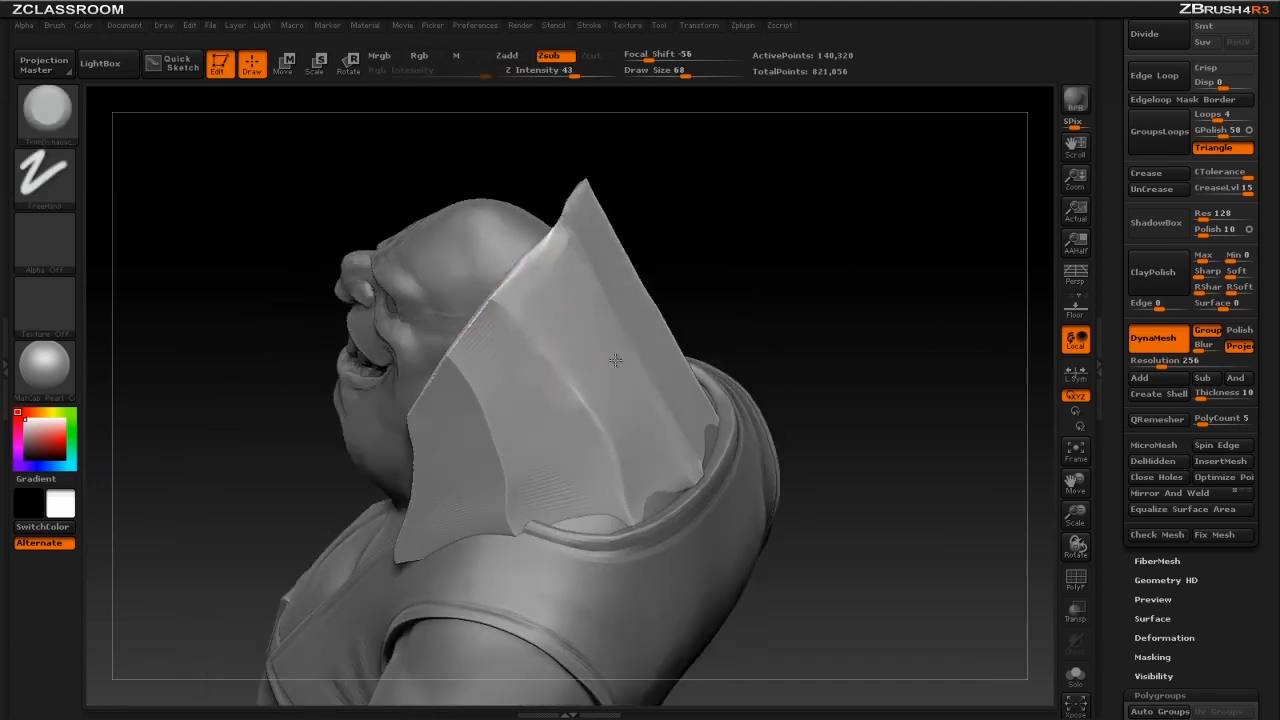
drag(627, 469, 639, 475)
drag(905, 372, 1005, 300)
drag(591, 297, 558, 337)
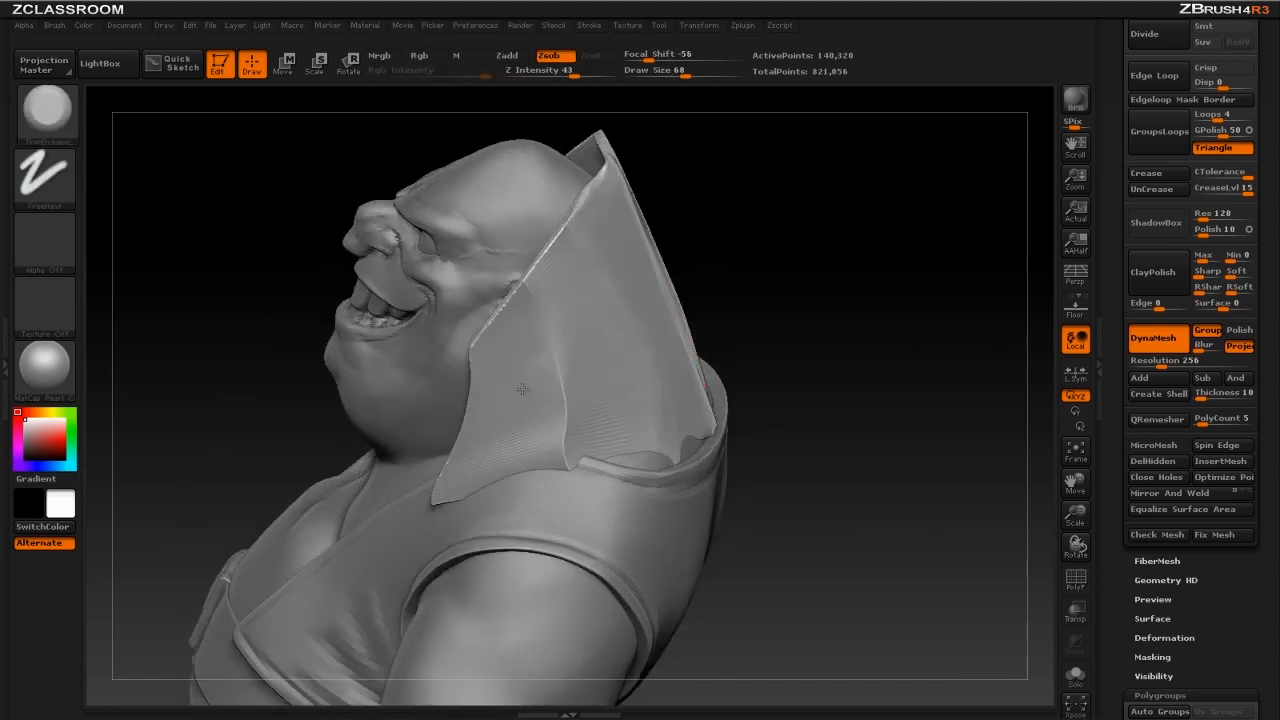
- Reshape the sides and back of the cloth with the Move brush so it drapes around the neck
alt+drag(889, 366, 906, 337)
key(b)
key(m)
key(v)
mouse_move(752, 391)
mouse_down()
mouse_move(690, 385)
mouse_move(690, 404)
mouse_up()
key(bracketleft)
key(bracketleft)
key(bracketleft)
mouse_move(800, 310)
mouse_down()
mouse_move(840, 289)
mouse_move(815, 298)
mouse_up()
- Pull the cloth's lower edge out over the vest and shoulders with the Move brush at draw size 99
key(bracketright)
key(bracketright)
key(bracketright)
drag(790, 345, 925, 385)
drag(800, 400, 715, 410)
key(bracketleft)
drag(820, 275, 872, 240)
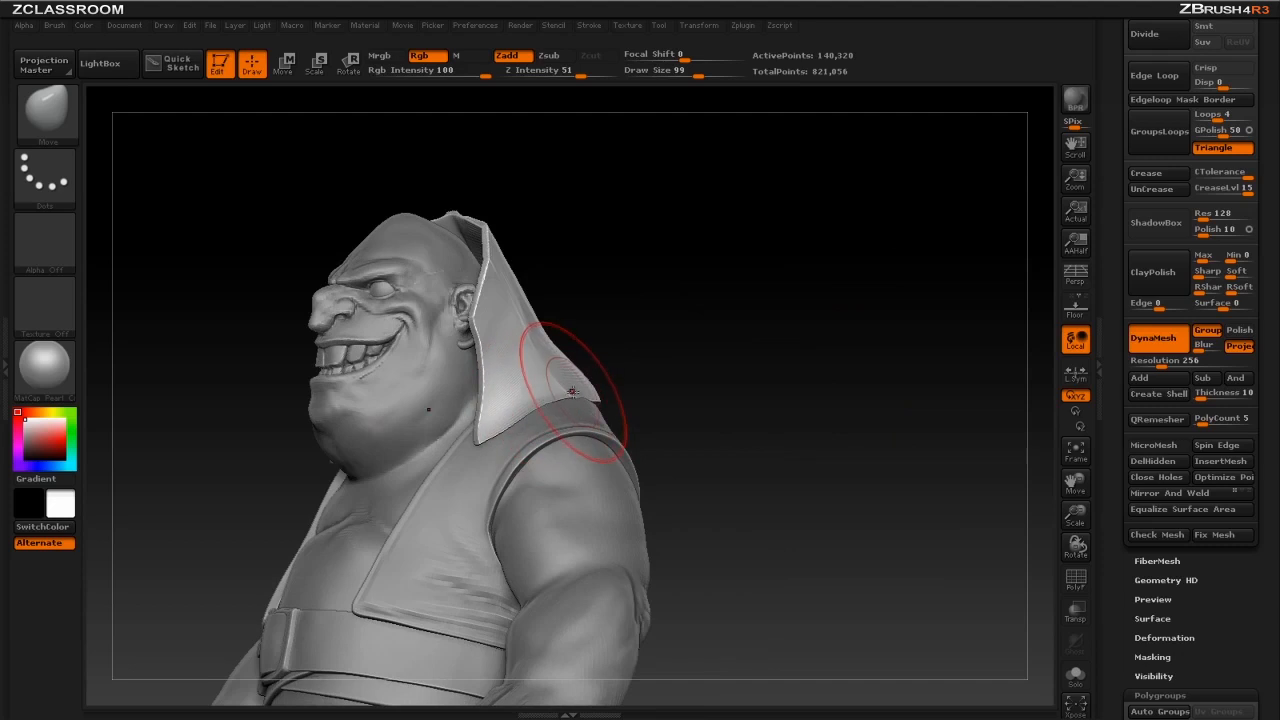
drag(700, 374, 626, 422)
mouse_move(785, 336)
mouse_down()
mouse_move(731, 341)
mouse_move(820, 322)
mouse_move(738, 370)
mouse_up()
drag(814, 334, 829, 315)
- Smooth the cloth's lower folds and flatten its hem with the TrimDynamic brush at draw size 59
shift+drag(676, 426, 648, 432)
drag(778, 378, 571, 439)
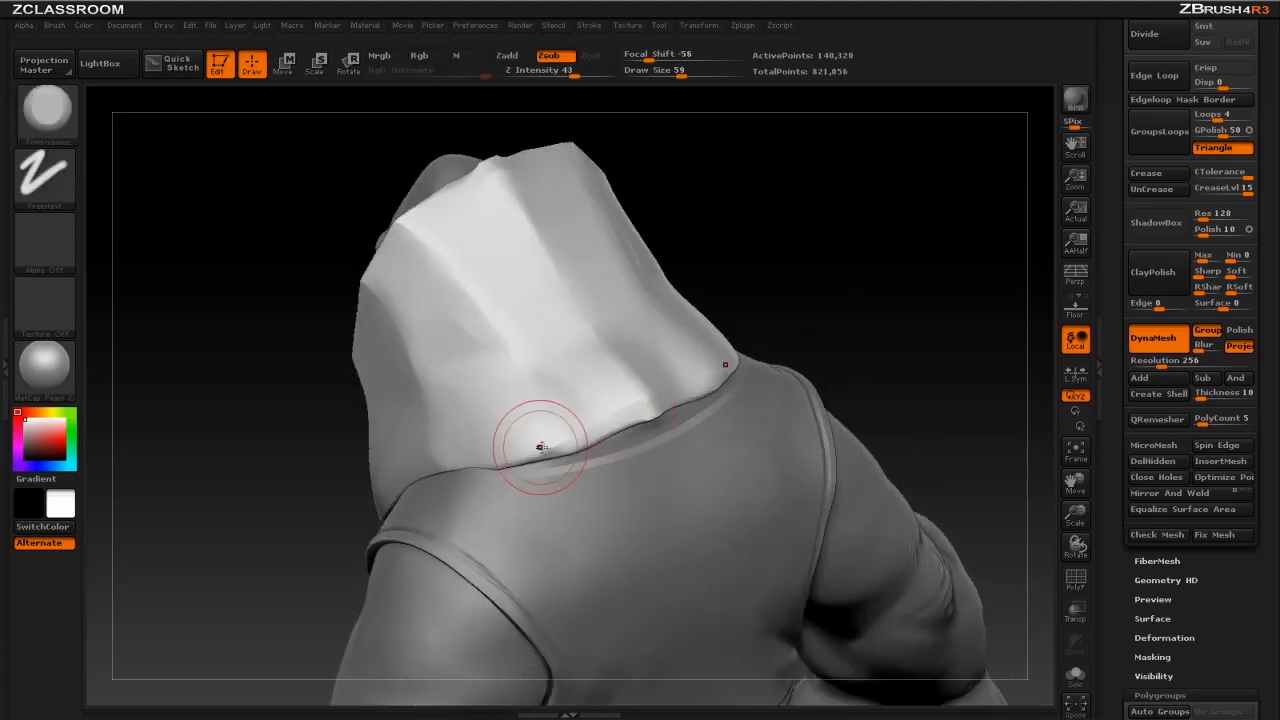
drag(865, 342, 690, 400)
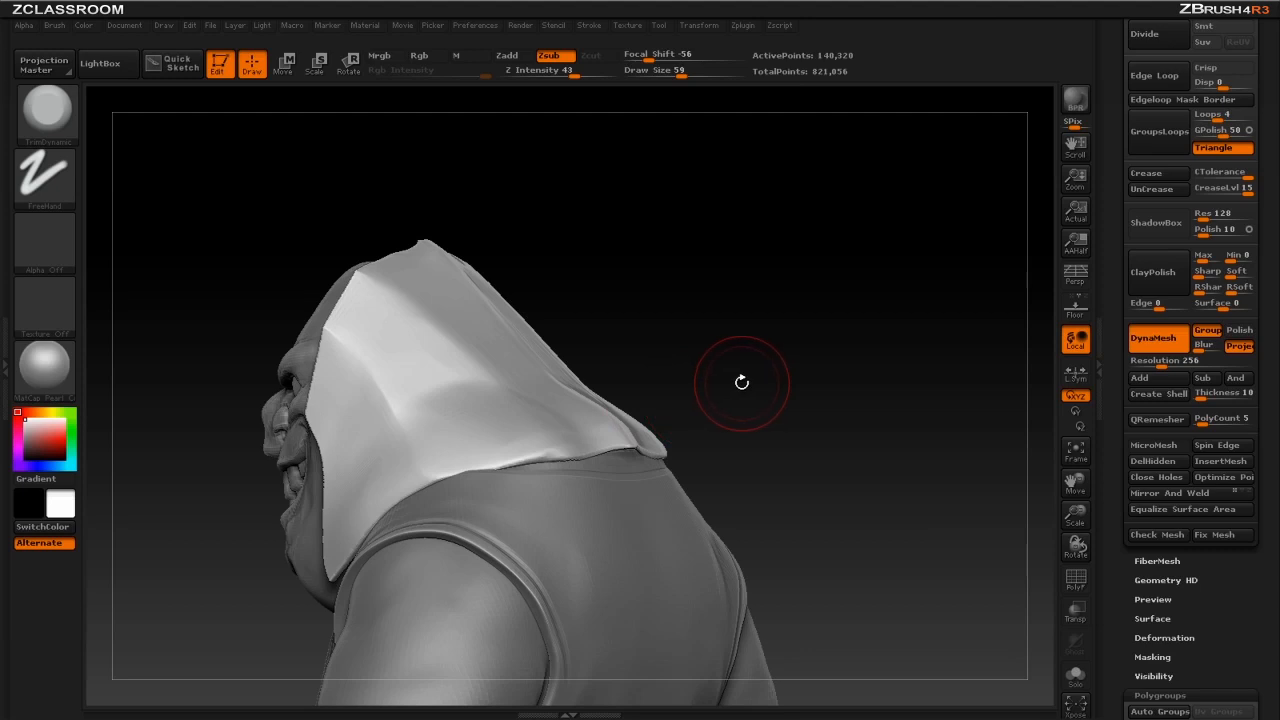
- Thicken the cloth's hem across the upper back with the Inflat brush at draw size 68
key(b)
key(i)
key(n)
key(s)
drag(789, 406, 561, 456)
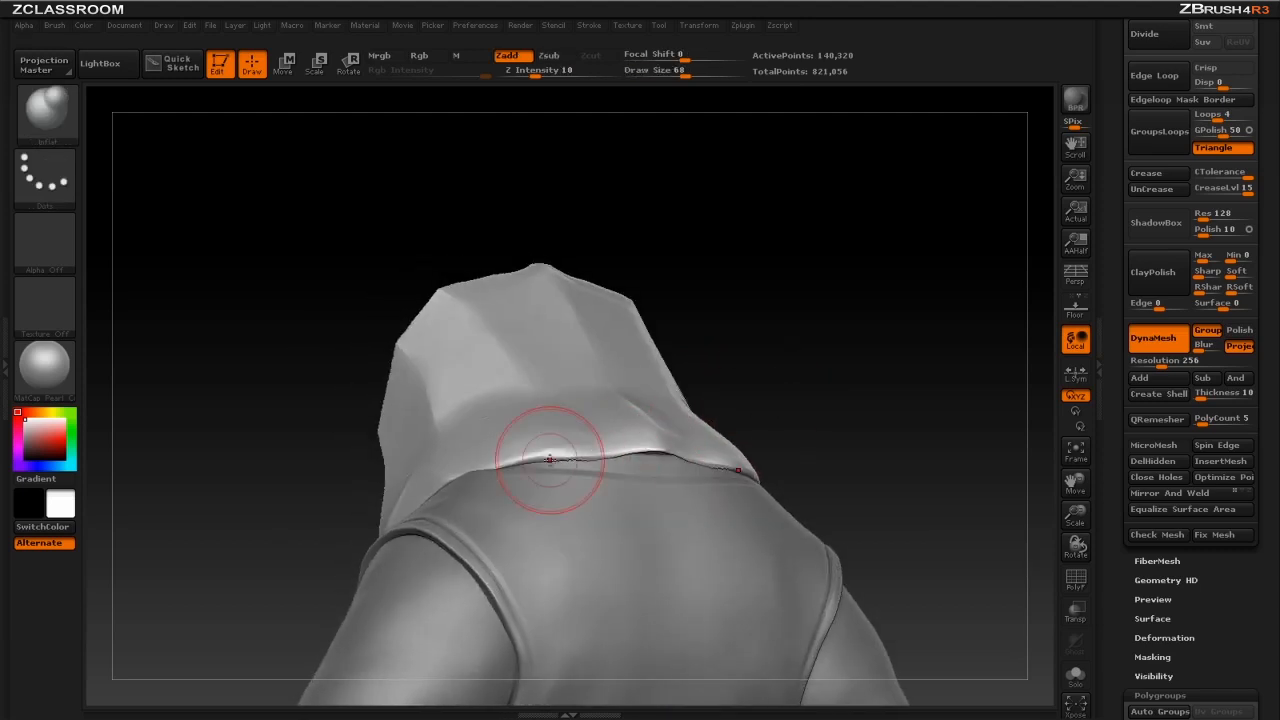
- Flatten the thickened back hem of the cloth with the TrimDynamic brush at draw size 68
mouse_move(744, 373)
mouse_down()
mouse_move(804, 370)
mouse_move(730, 356)
mouse_move(674, 375)
mouse_up()
key(b)
key(t)
key(d)
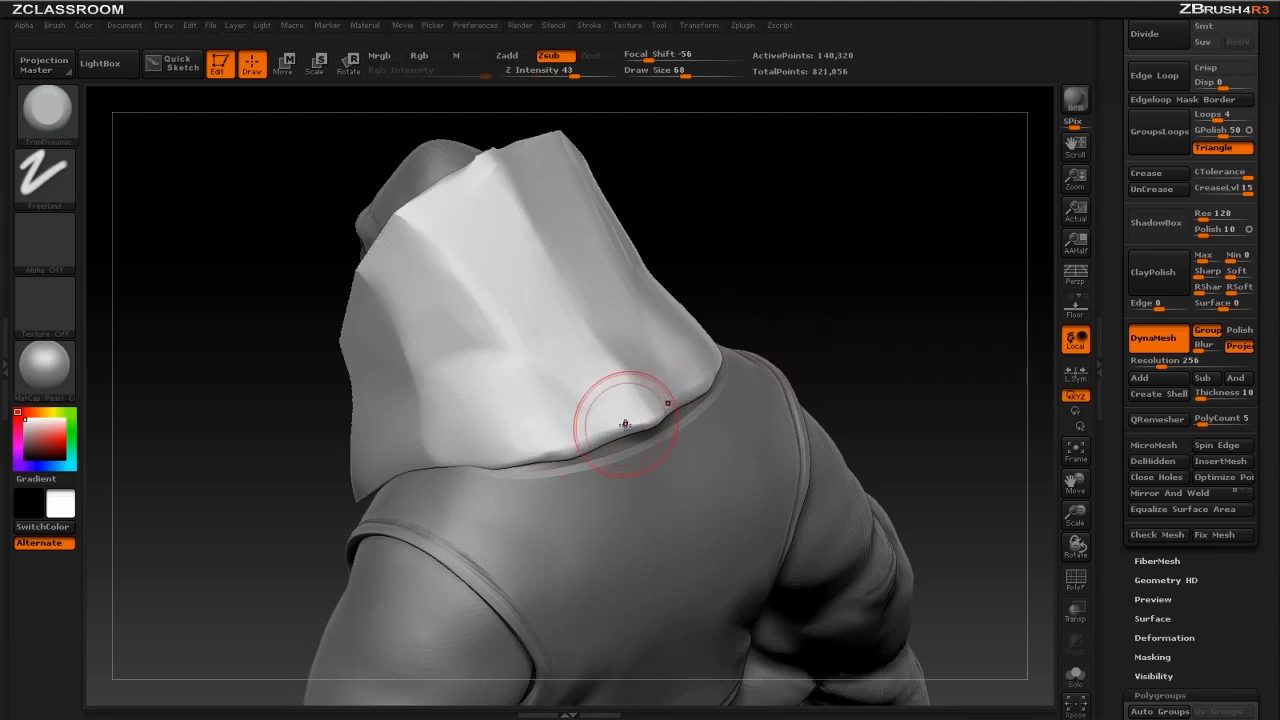
- Puff up the cloth's lower folds and hem with the Inflat brush and smooth the result
key(b)
key(i)
key(n)
mouse_move(848, 340)
alt+mouse_down()
mouse_move(851, 326)
mouse_move(808, 370)
mouse_move(763, 354)
mouse_move(840, 354)
mouse_move(720, 372)
mouse_move(778, 364)
mouse_move(858, 460)
alt+mouse_up()
key(bracketleft)
shift+drag(620, 360, 612, 330)
- Adjust the cloth's upper edge behind the head with the Move brush at draw size 41
drag(763, 311, 754, 311)
key(bracketleft)
key(bracketleft)
key(bracketleft)
drag(685, 287, 573, 318)
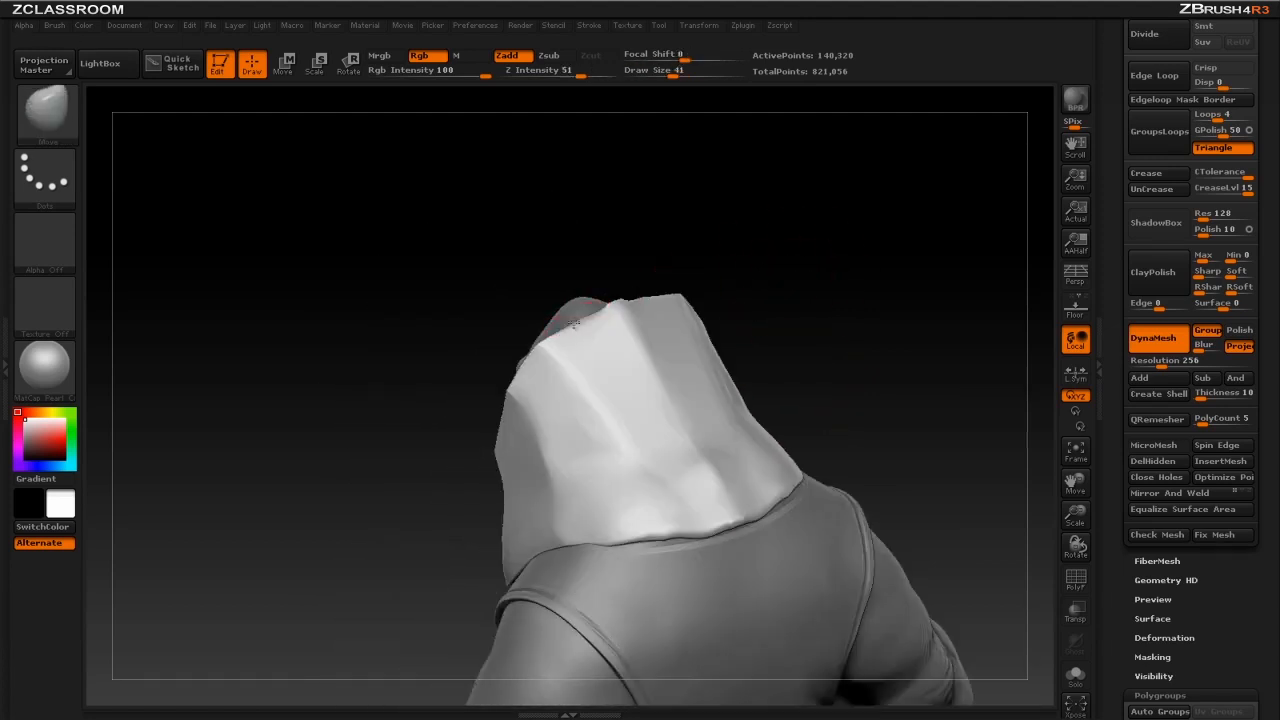
drag(773, 280, 799, 266)
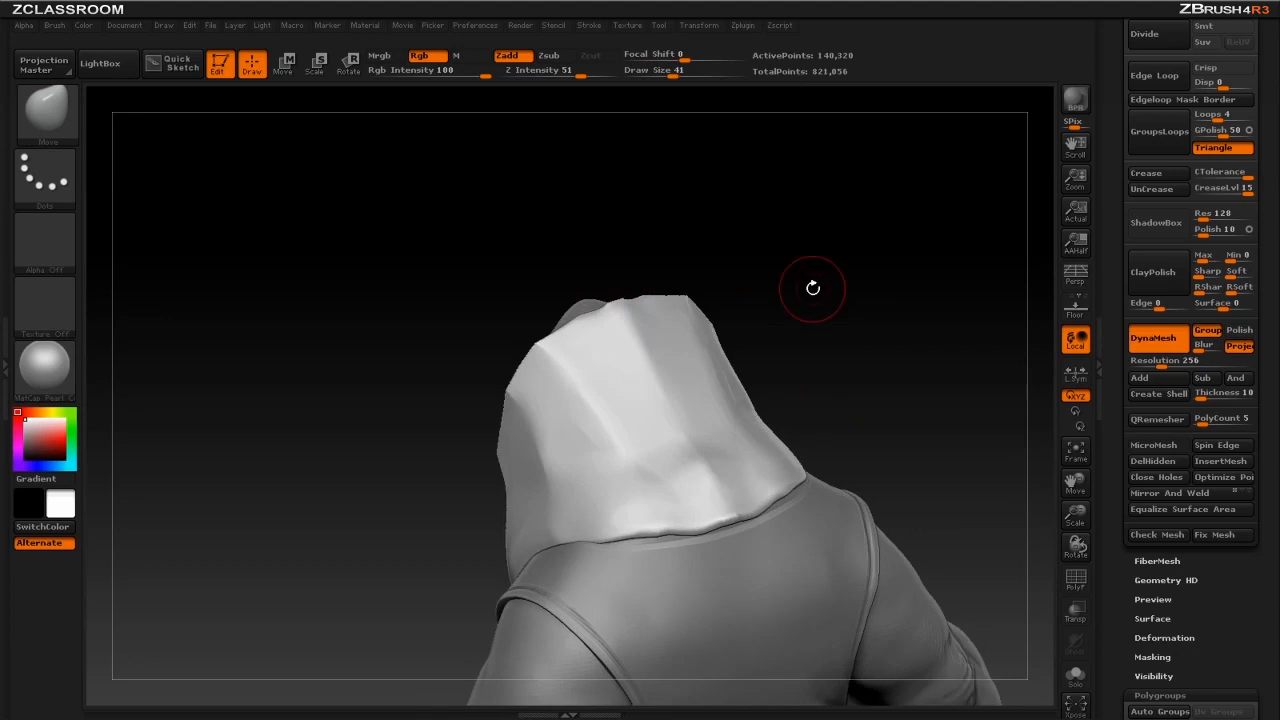
- Reveal the hidden gorilla mask and invert the masking so that only the cloth can be edited
ctrl+click(915, 263)
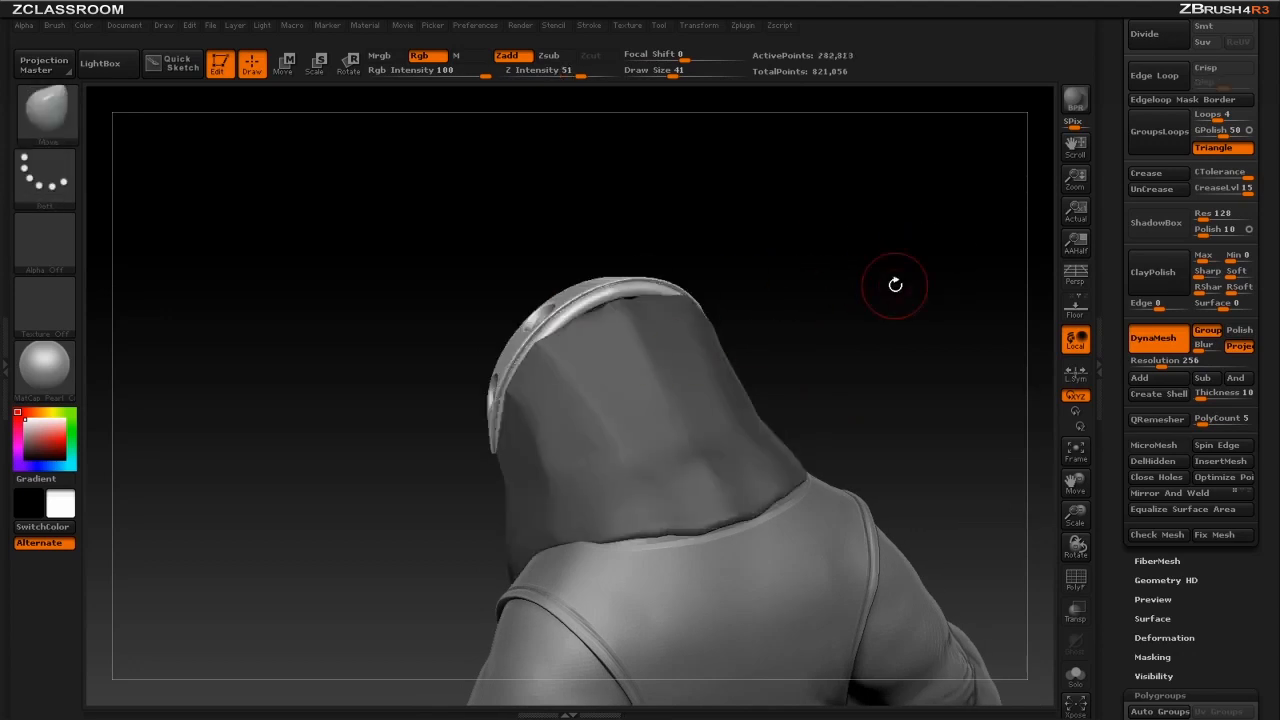
drag(866, 220, 923, 271)
ctrl+click(925, 260)
- Pull the cloth's side edge up against the mask's rim trim with the Move brush at draw size 84
mouse_move(858, 243)
mouse_down()
mouse_move(886, 271)
mouse_move(548, 374)
mouse_up()
mouse_move(800, 285)
mouse_down()
mouse_move(826, 251)
mouse_move(805, 254)
mouse_up()
mouse_move(750, 290)
mouse_down()
mouse_move(831, 258)
mouse_move(880, 262)
mouse_up()
key(bracketright)
key(bracketright)
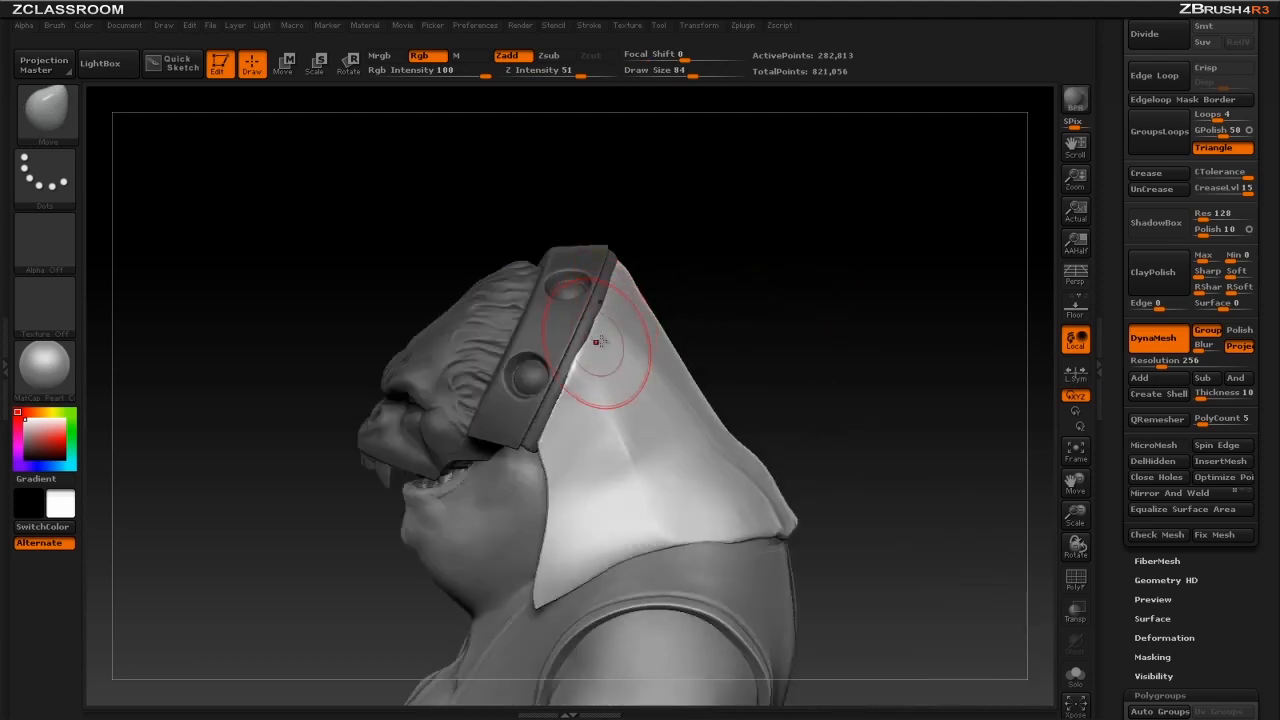
mouse_move(760, 305)
mouse_down()
mouse_move(590, 365)
mouse_move(549, 366)
mouse_up()
- Fit the cloth's upper edge under the curved rim at the back with the Move brush at draw size 45
key(bracketleft)
key(bracketleft)
key(bracketleft)
key(bracketleft)
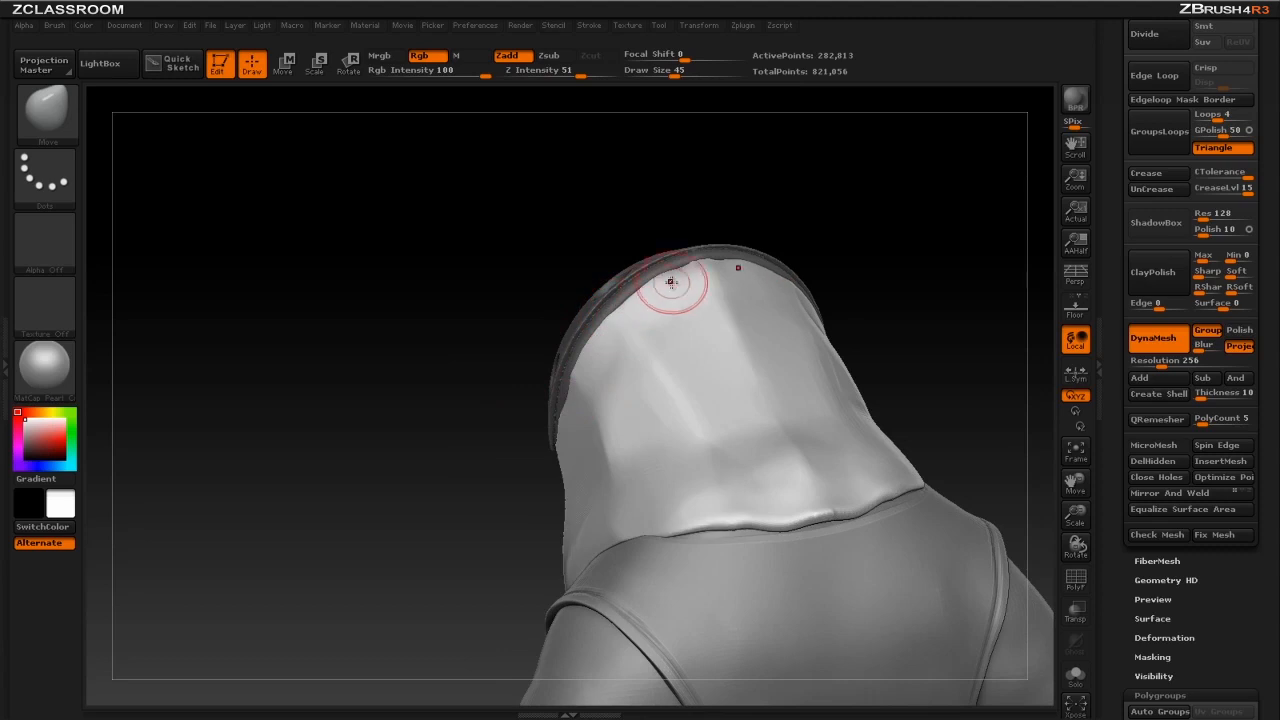
drag(700, 260, 662, 412)
- Smooth the cloth below the rim and down the back of the head at draw sizes 86 and 58
drag(760, 358, 740, 341)
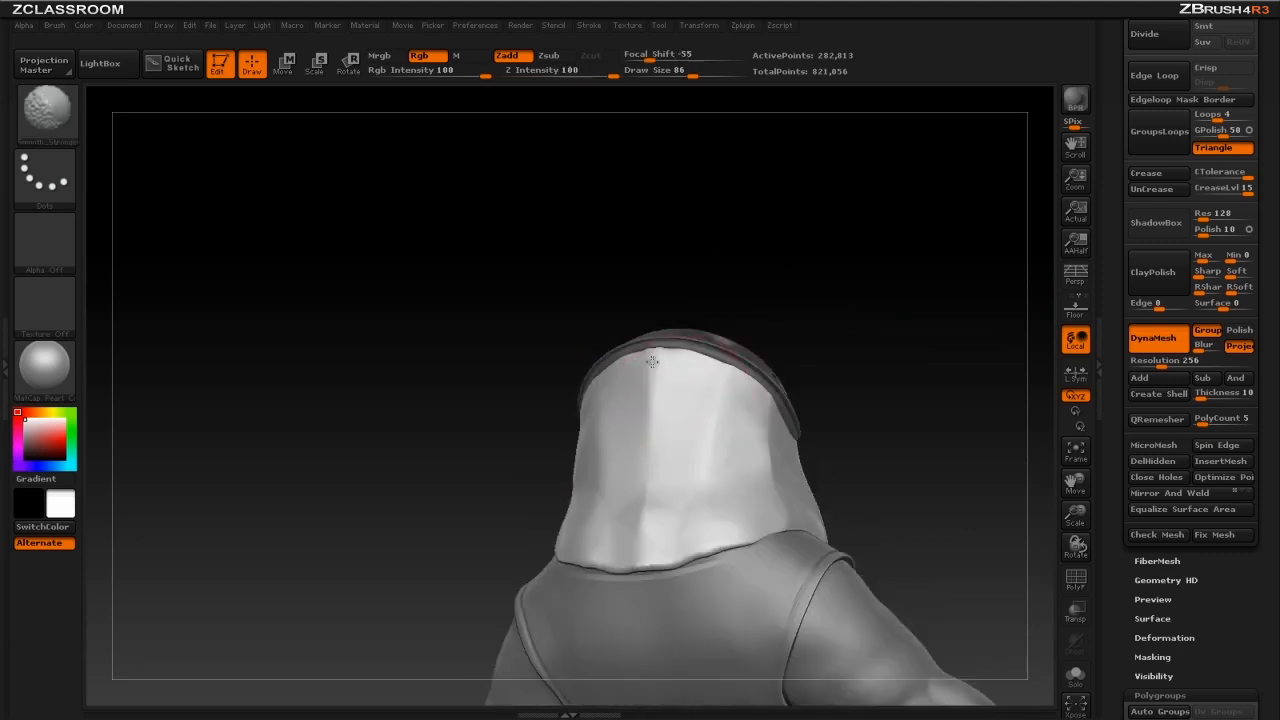
mouse_move(889, 377)
mouse_down()
mouse_move(806, 323)
mouse_move(620, 358)
mouse_up()
key(shift)
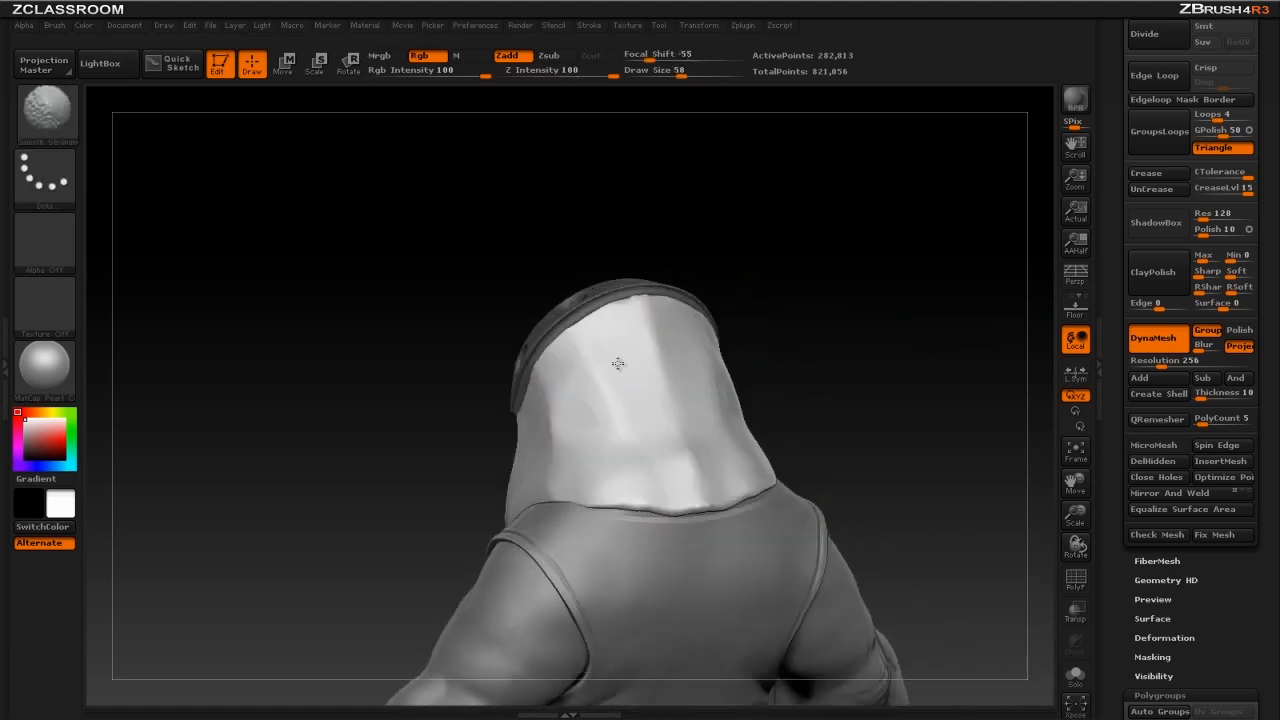
drag(775, 412, 783, 360)
- Clear the masking from the gorilla mask and its rim
mouse_move(720, 386)
mouse_down()
mouse_move(913, 323)
mouse_move(857, 249)
mouse_move(794, 331)
mouse_move(894, 243)
mouse_up()
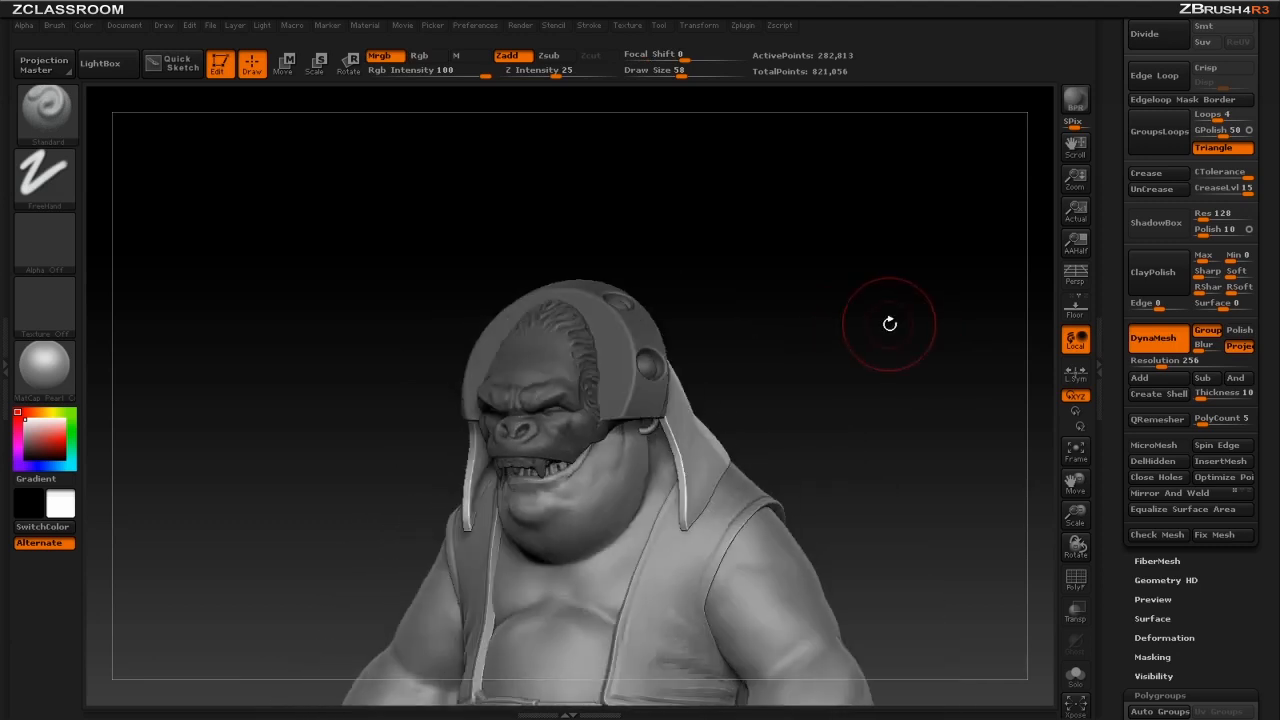
key(ctrl)
drag(920, 391, 937, 336)
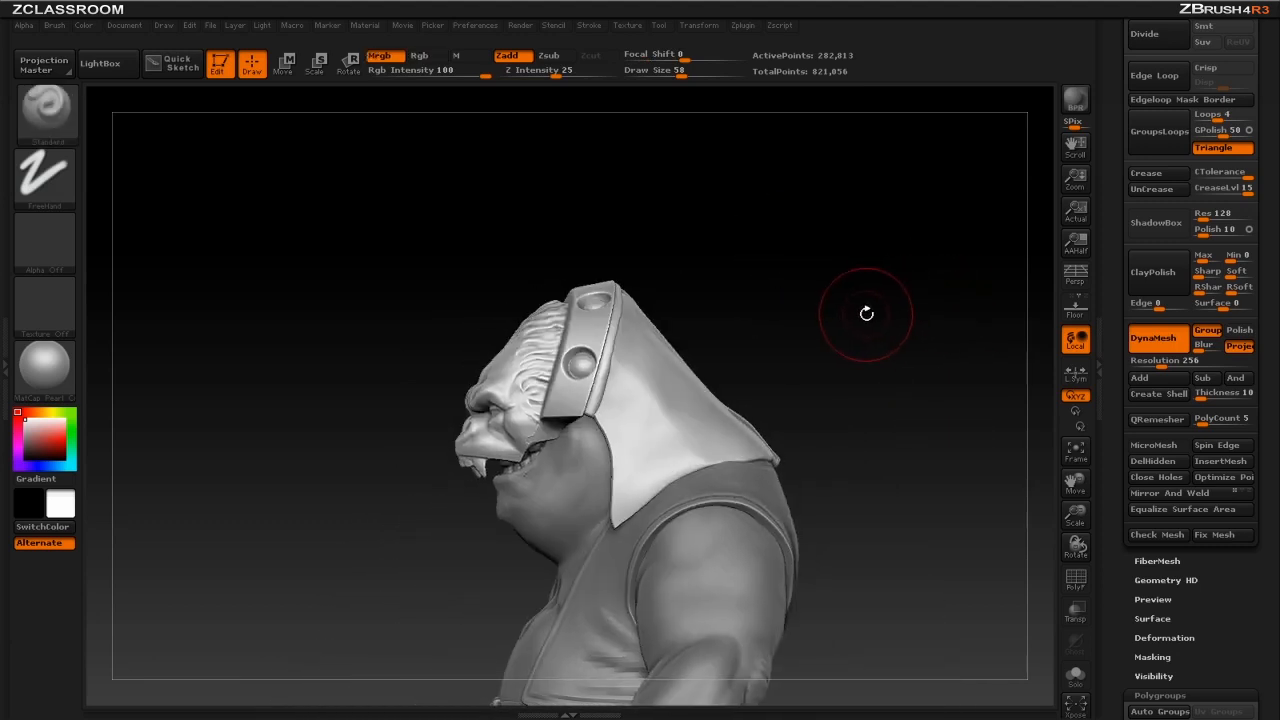
- Turn off DynaMesh grouping and remesh at resolution 256 to fuse the cloth with the gorilla mask
mouse_move(754, 209)
mouse_down()
mouse_move(769, 197)
mouse_move(777, 140)
mouse_move(942, 268)
mouse_move(908, 275)
mouse_up()
drag(659, 290, 1006, 363)
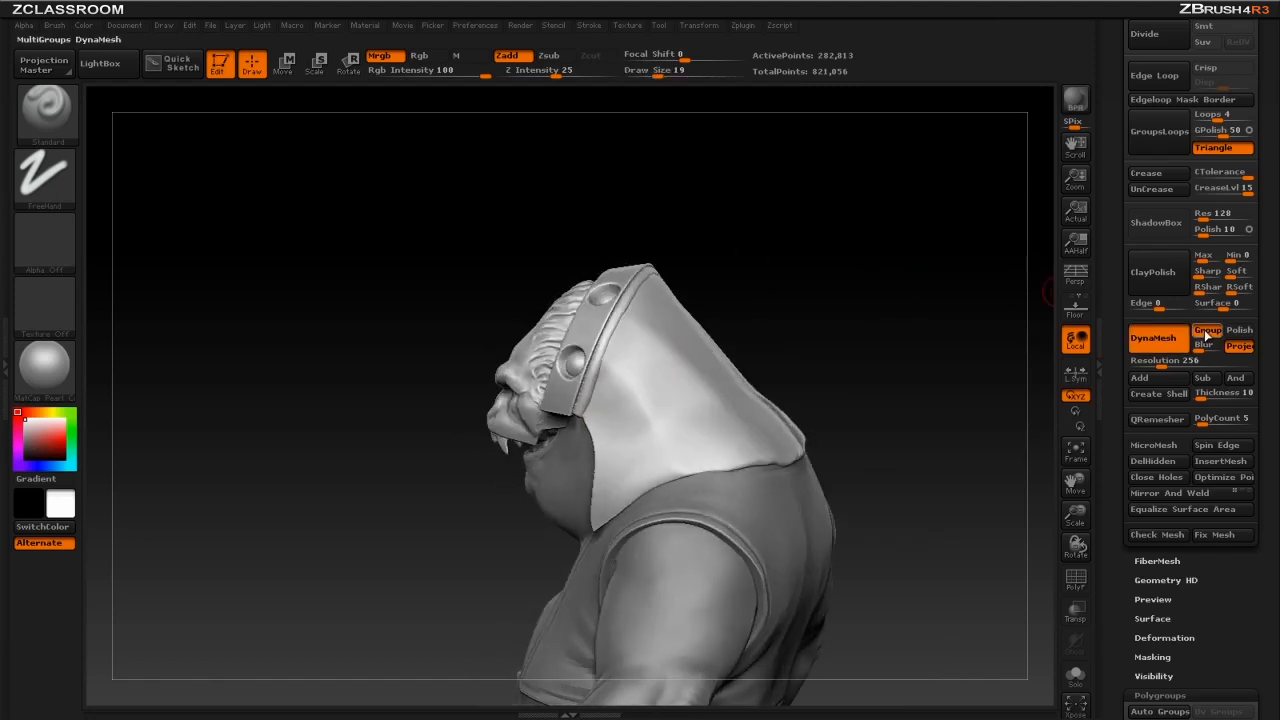
ctrl+drag(883, 245, 982, 383)
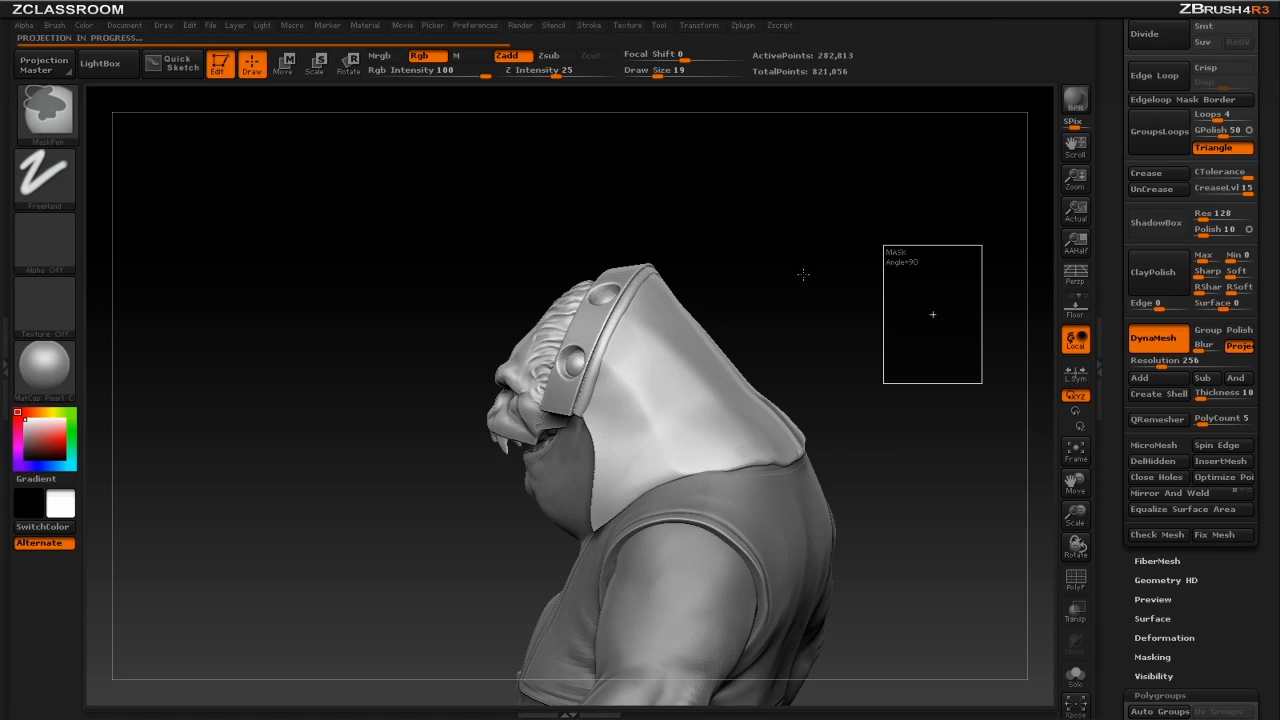
mouse_move(812, 268)
mouse_down()
mouse_move(918, 246)
mouse_move(900, 251)
mouse_move(922, 275)
mouse_up()
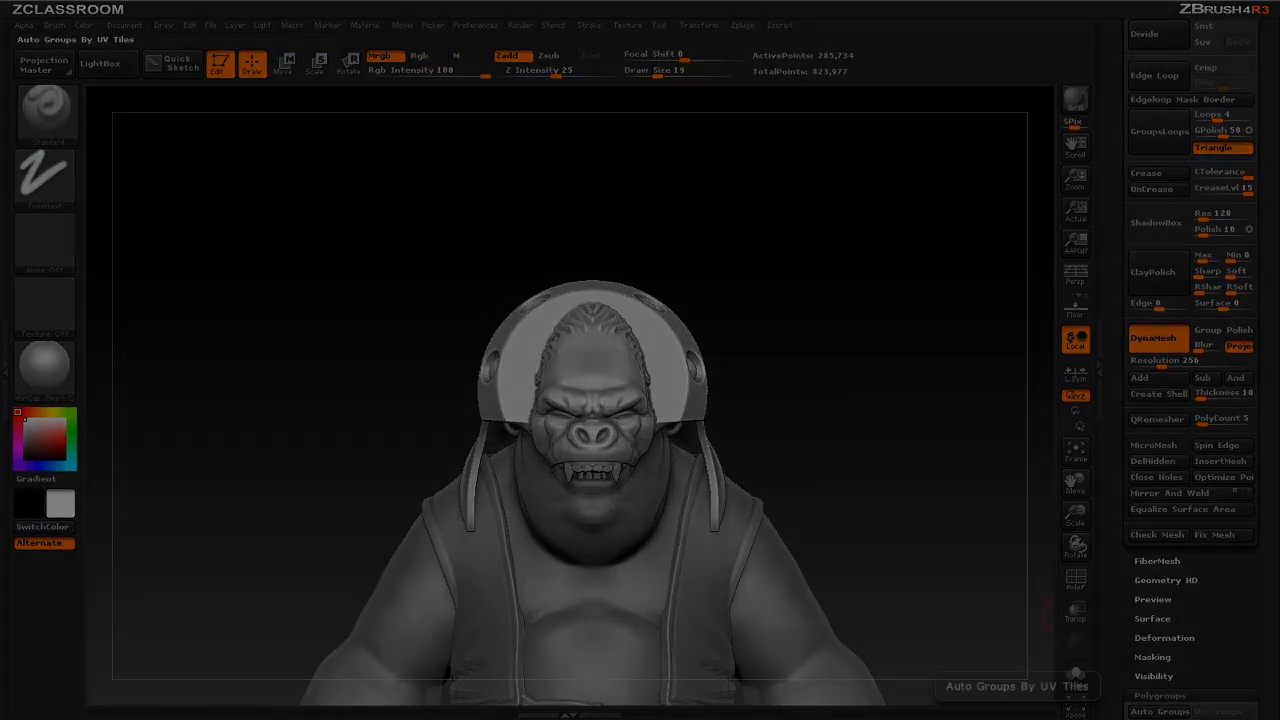